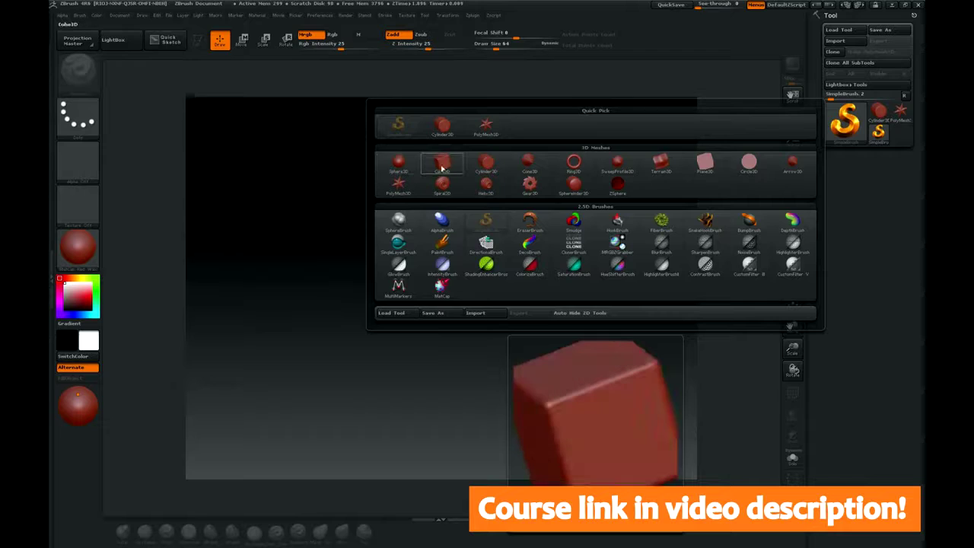
Load Cube3D and move it up and left with a transpose line.
click(442, 167)
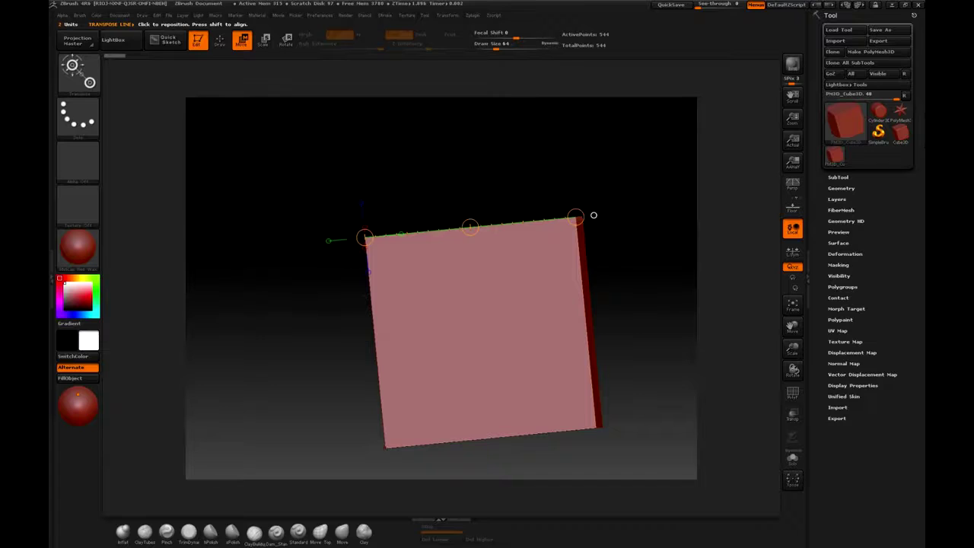
drag(385, 447, 594, 375)
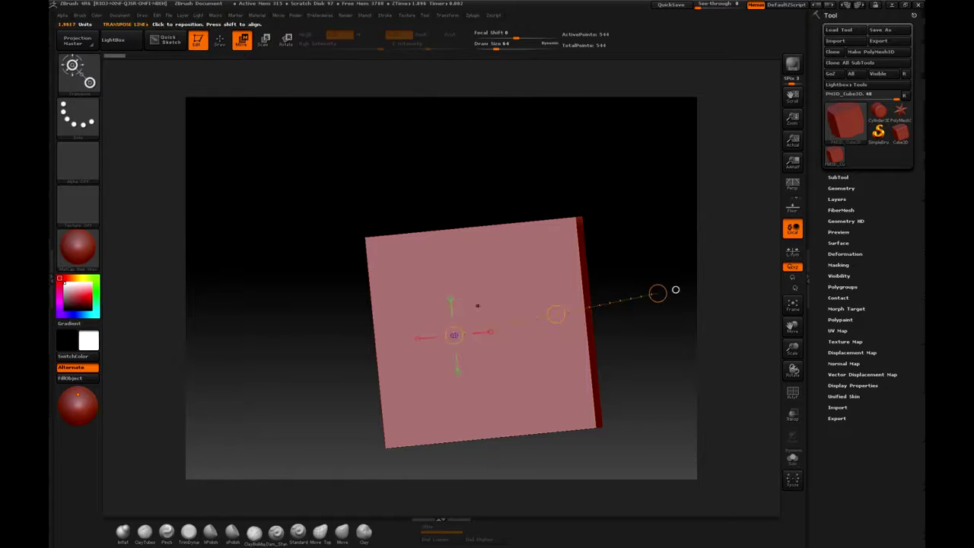
drag(363, 235, 609, 209)
mouse_move(483, 220)
mouse_down()
mouse_move(424, 190)
mouse_move(446, 203)
mouse_move(495, 191)
mouse_up()
Tilt the cube, undo the last move, and stretch it wider to the right.
drag(363, 237, 603, 211)
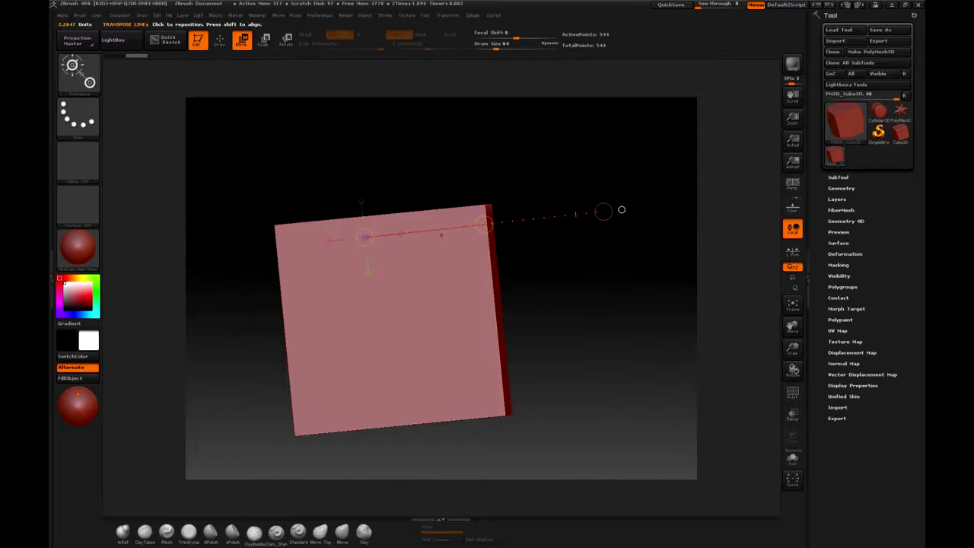
key(ctrl+z)
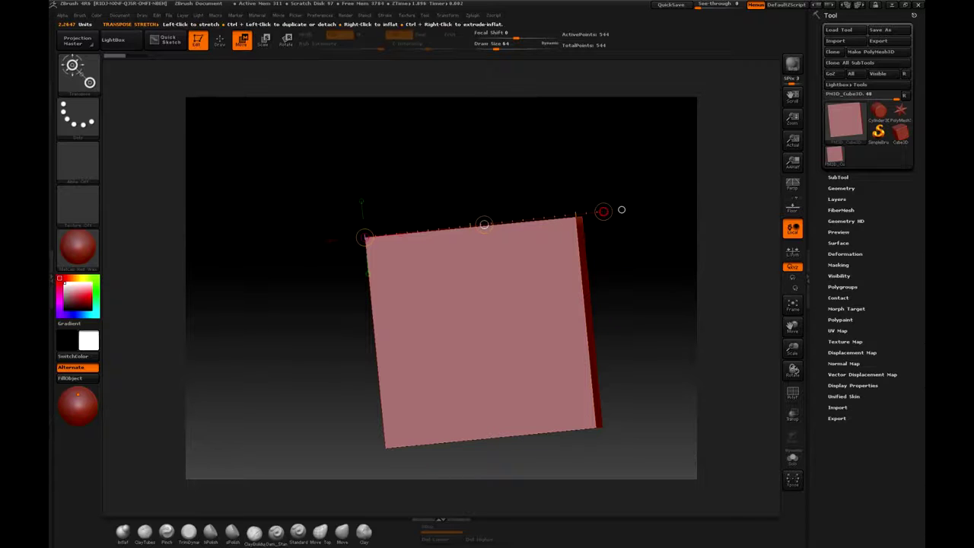
drag(621, 210, 657, 206)
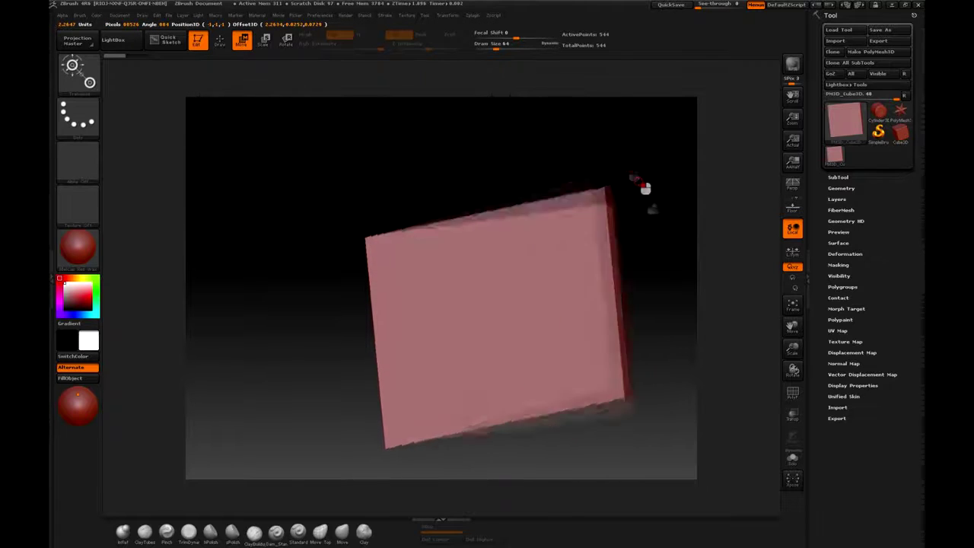
Undo the cube stretch, then carve a spiral and several curved grooves into the sphere.
key(ctrl+z)
drag(485, 337, 659, 230)
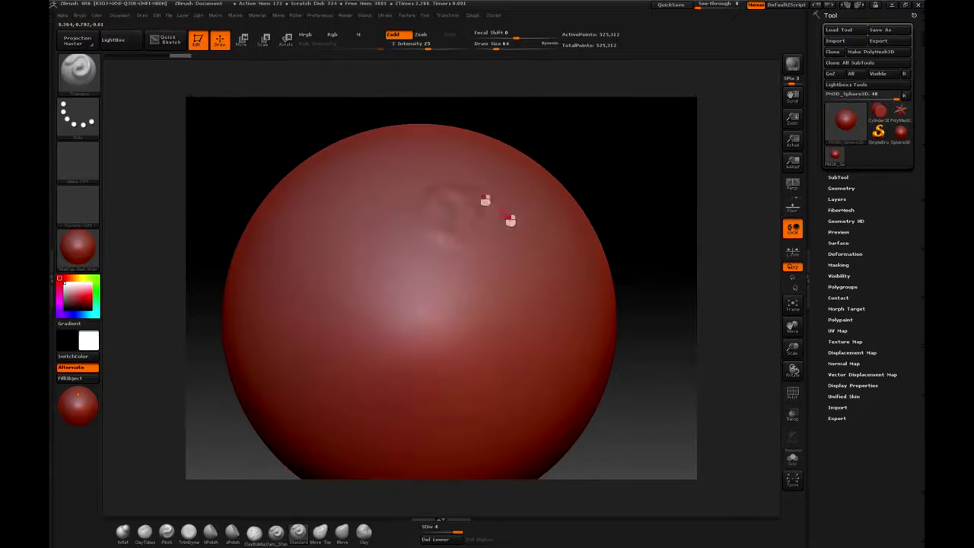
drag(511, 220, 435, 330)
mouse_move(404, 220)
mouse_down()
mouse_move(333, 388)
mouse_move(324, 358)
mouse_up()
drag(290, 179, 537, 189)
drag(342, 400, 353, 320)
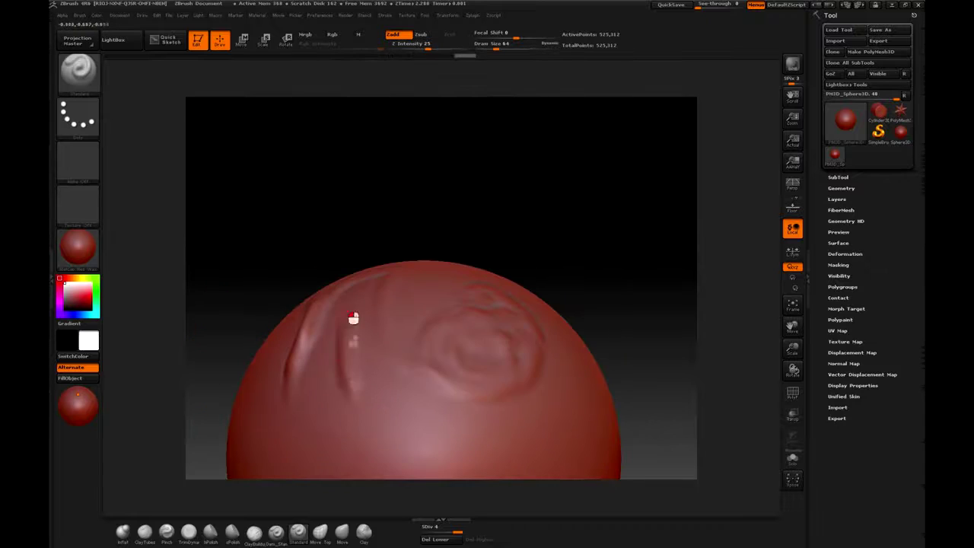
drag(430, 216, 495, 282)
alt+drag(446, 153, 428, 274)
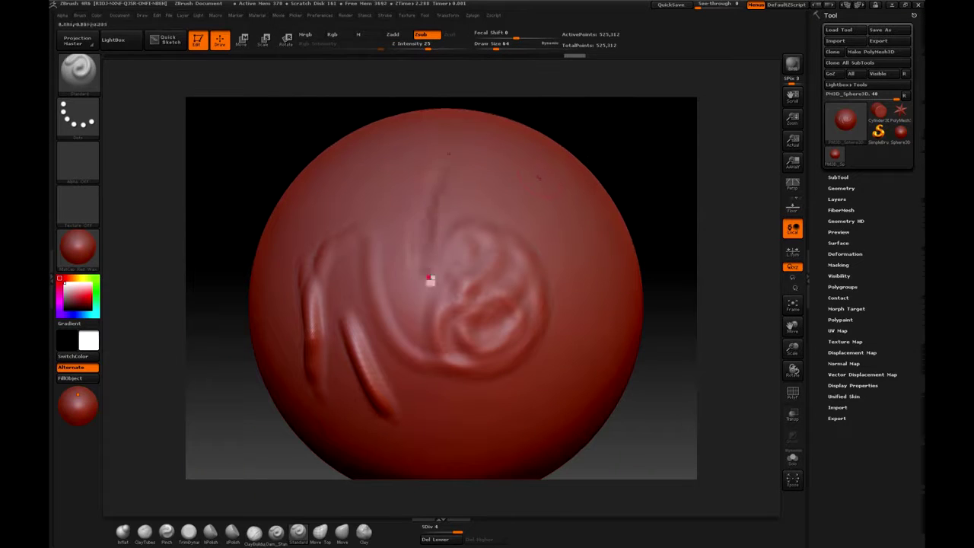
drag(630, 152, 475, 208)
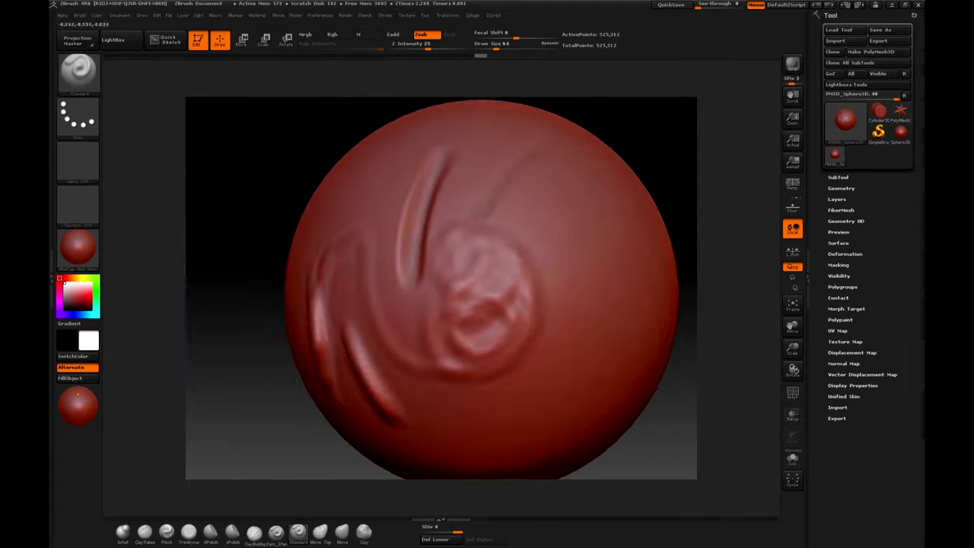
Switch the brush to Zadd and raise a stroke up the sphere's left side.
click(393, 35)
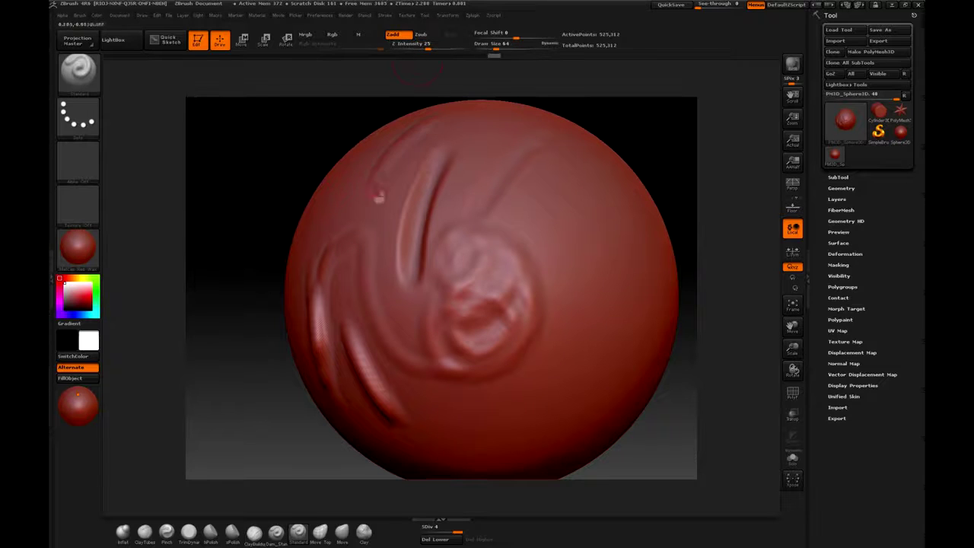
drag(292, 132, 396, 70)
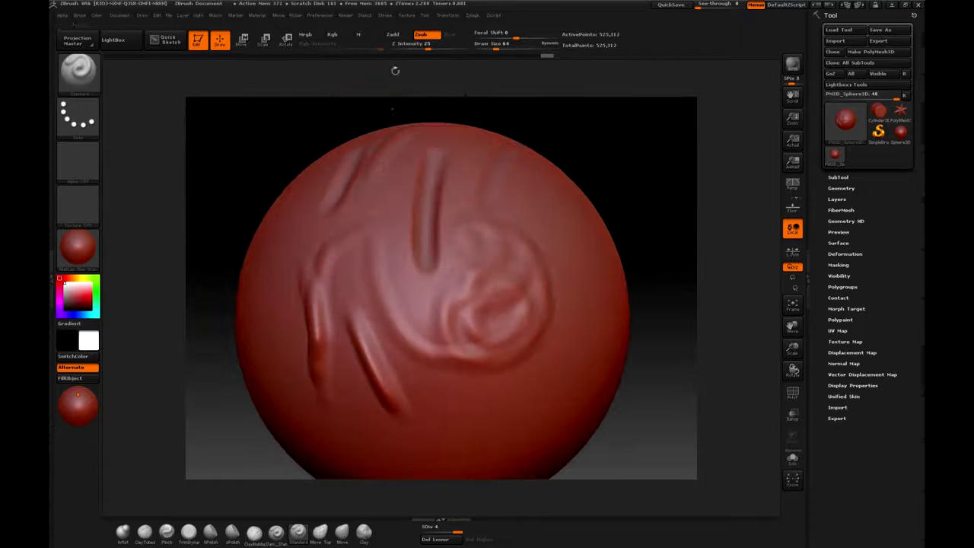
mouse_move(351, 101)
mouse_down()
mouse_move(298, 128)
mouse_move(299, 290)
mouse_up()
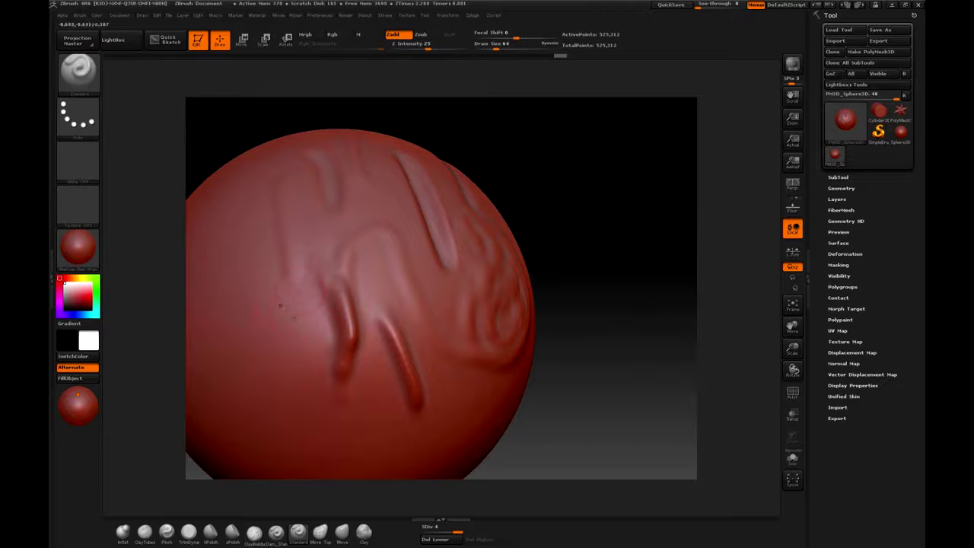
drag(294, 357, 245, 256)
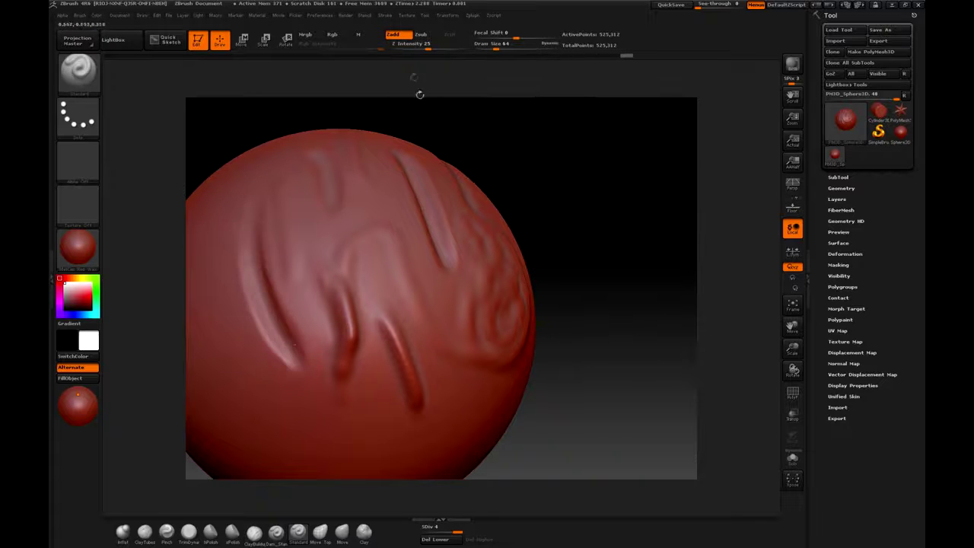
mouse_move(420, 95)
mouse_down()
mouse_move(272, 355)
mouse_move(269, 259)
mouse_up()
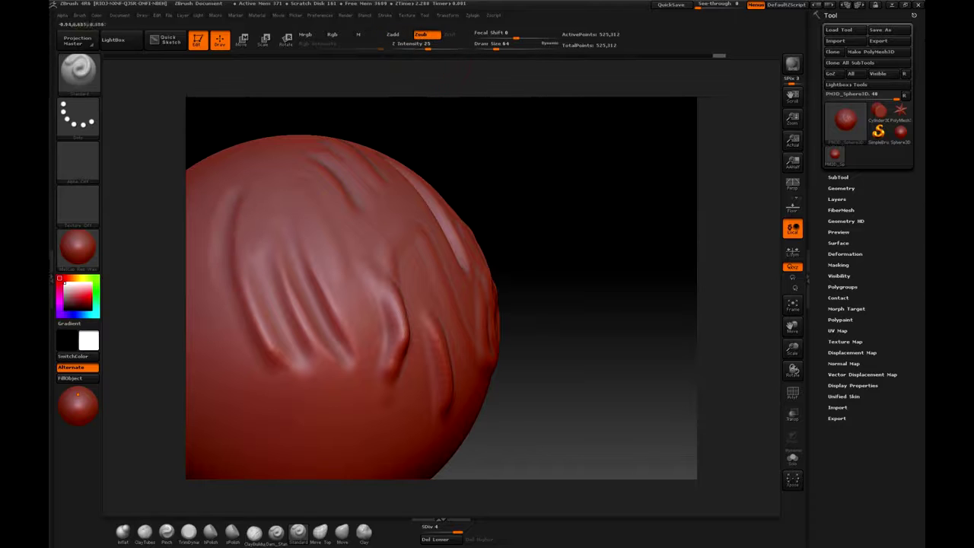
mouse_move(533, 251)
mouse_down()
mouse_move(569, 167)
mouse_move(609, 175)
mouse_move(544, 208)
mouse_move(525, 137)
mouse_move(487, 84)
mouse_up()
mouse_move(228, 153)
mouse_down()
mouse_move(245, 185)
mouse_move(284, 152)
mouse_move(488, 220)
mouse_move(555, 170)
mouse_move(659, 178)
mouse_move(382, 76)
mouse_up()
Sculpt another vertical raised stroke on the left and inspect the finger-like strokes up close.
drag(286, 395, 289, 194)
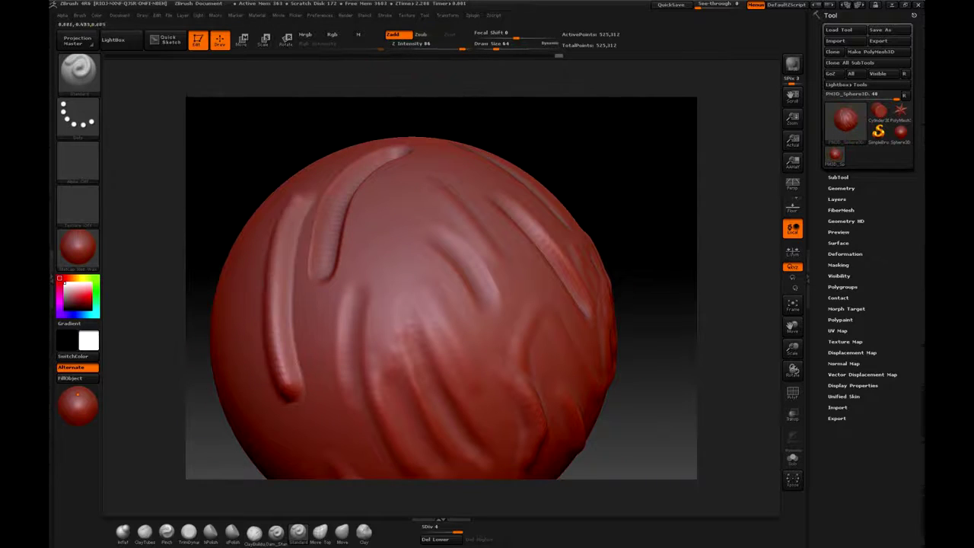
drag(228, 114, 433, 47)
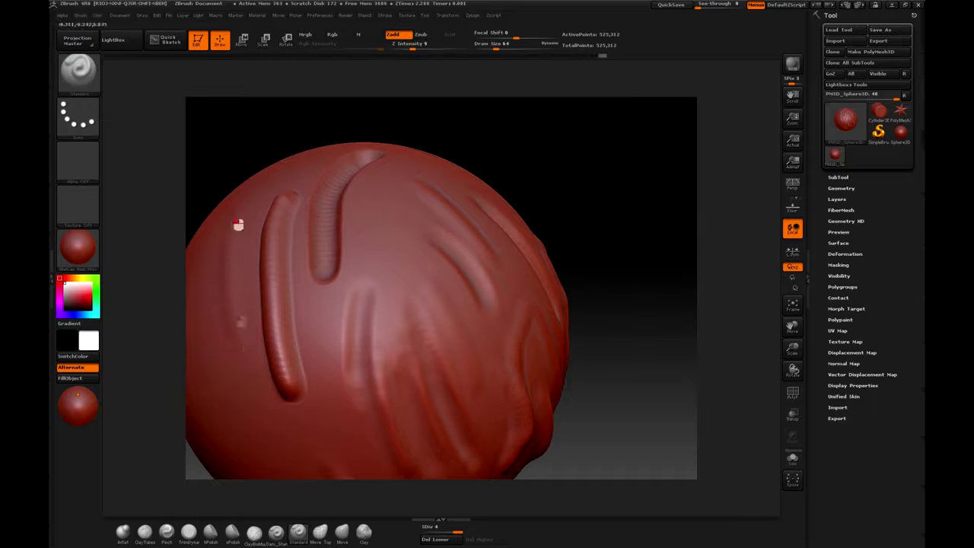
drag(578, 229, 617, 66)
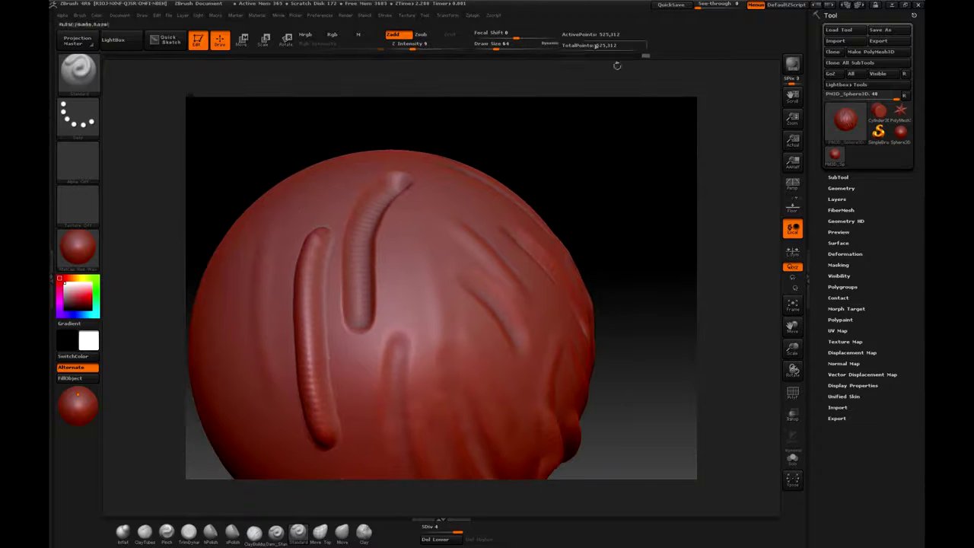
mouse_move(282, 313)
mouse_down()
mouse_move(642, 191)
mouse_move(296, 249)
mouse_up()
mouse_move(601, 228)
mouse_down()
mouse_move(614, 224)
mouse_move(636, 84)
mouse_up()
mouse_move(642, 190)
mouse_down()
mouse_move(670, 152)
mouse_move(298, 480)
mouse_move(641, 201)
mouse_move(646, 163)
mouse_move(672, 157)
mouse_move(574, 201)
mouse_move(670, 197)
mouse_move(380, 175)
mouse_move(525, 211)
mouse_move(341, 332)
mouse_move(484, 179)
mouse_move(456, 170)
mouse_move(464, 217)
mouse_move(304, 395)
mouse_move(385, 319)
mouse_move(522, 322)
mouse_move(568, 374)
mouse_up()
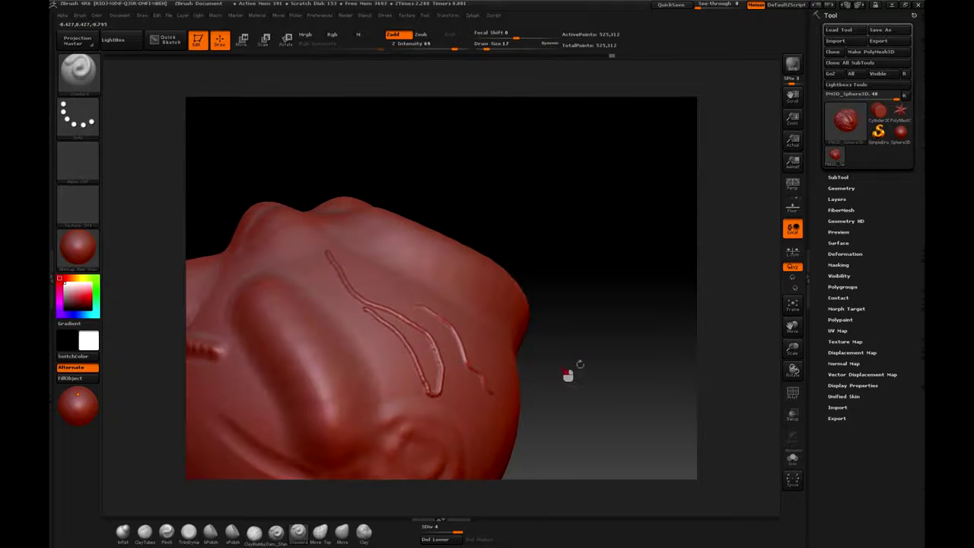
Switch to Rgb painting and paint green patches onto the model.
click(88, 297)
mouse_move(533, 320)
mouse_down()
mouse_move(622, 323)
mouse_move(620, 179)
mouse_move(609, 187)
mouse_up()
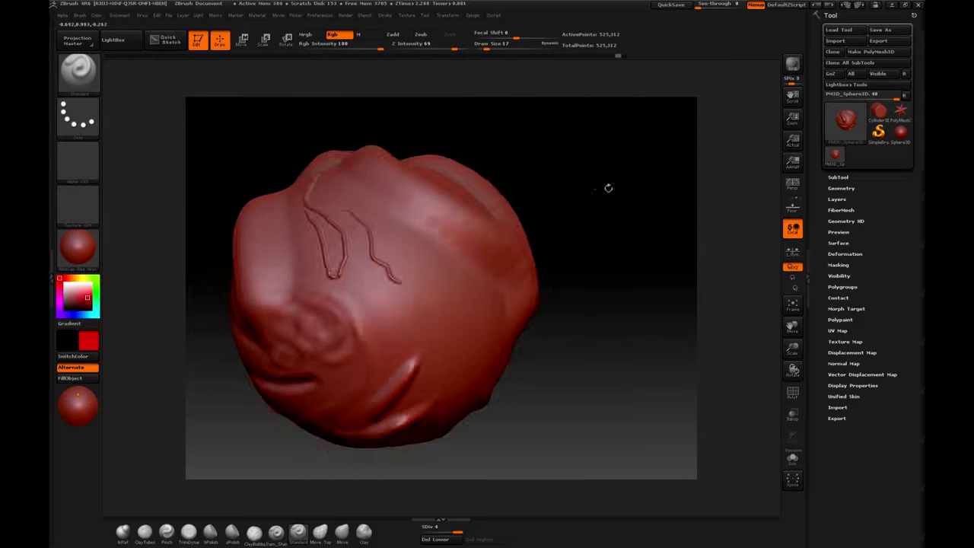
click(84, 293)
drag(440, 315, 447, 291)
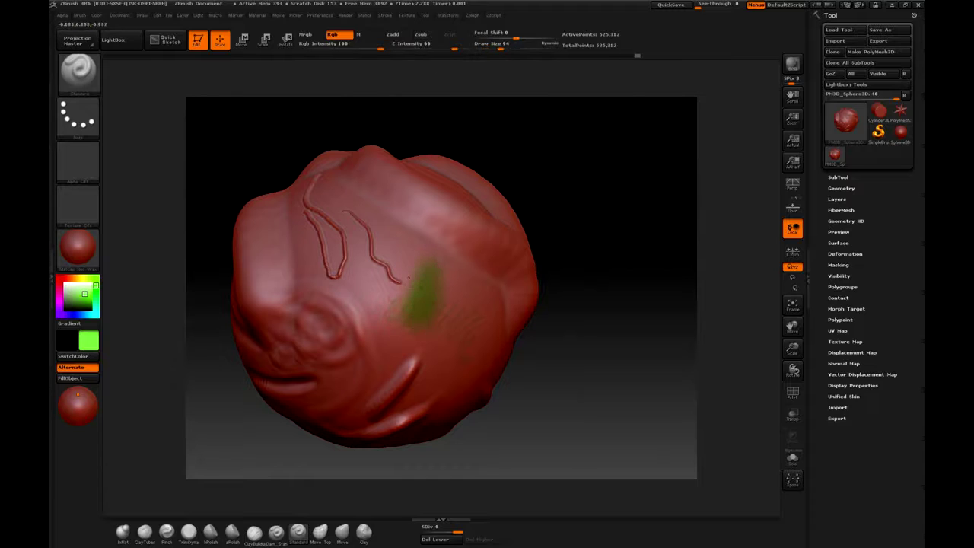
drag(403, 198, 419, 328)
Paint a red patch at the upper left of the sphere.
click(85, 293)
drag(278, 236, 293, 282)
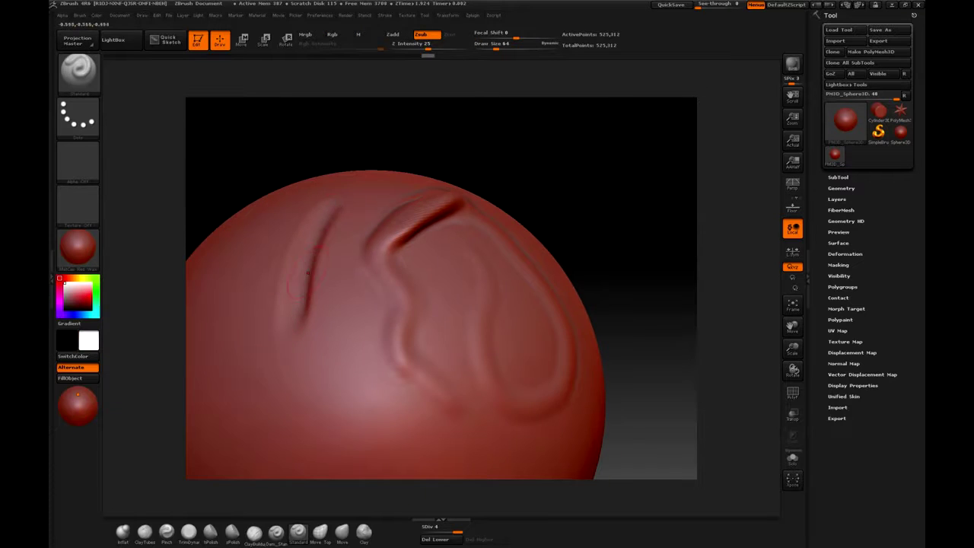
mouse_move(307, 273)
mouse_down()
mouse_move(420, 158)
mouse_move(300, 285)
mouse_move(391, 160)
mouse_up()
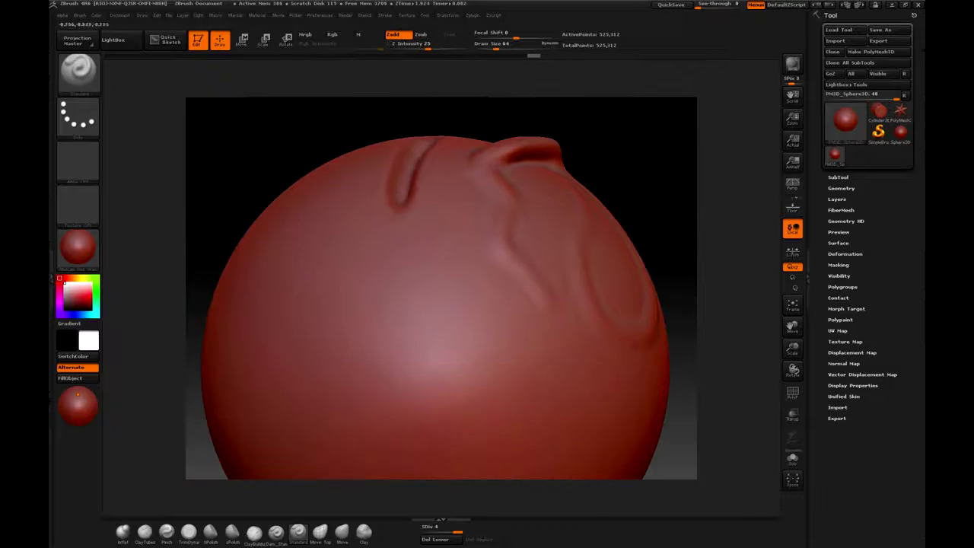
Sculpt several diagonal ridges on the sphere's left side.
drag(381, 70, 385, 145)
drag(450, 172, 402, 66)
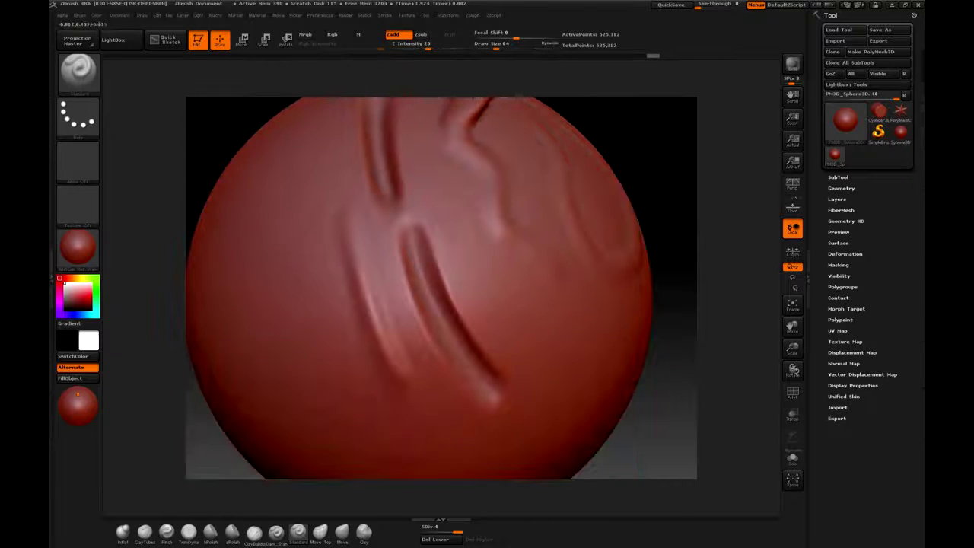
drag(275, 222, 311, 324)
drag(271, 198, 320, 340)
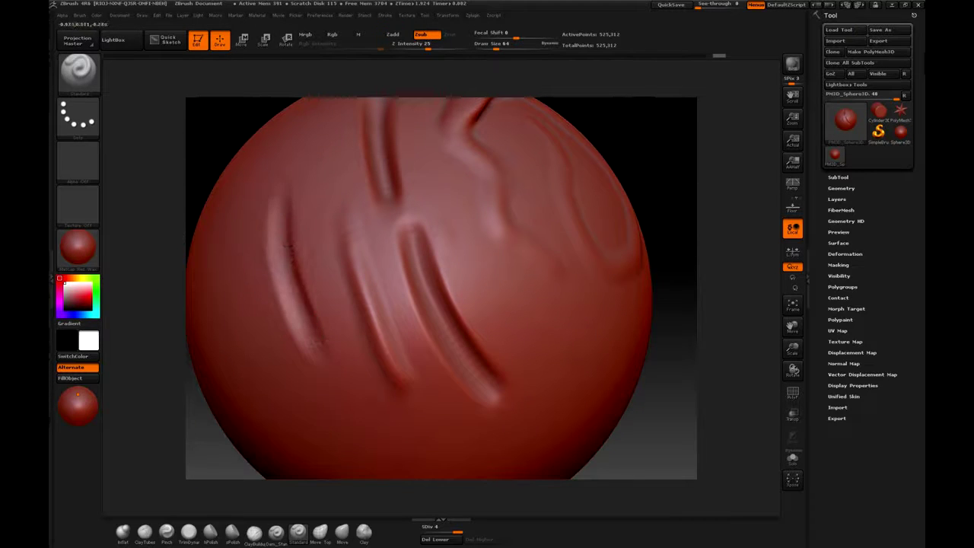
mouse_move(312, 242)
mouse_down()
mouse_move(365, 390)
mouse_move(347, 369)
mouse_up()
mouse_move(678, 228)
mouse_down()
mouse_move(628, 138)
mouse_move(447, 202)
mouse_move(231, 126)
mouse_move(485, 155)
mouse_move(532, 137)
mouse_up()
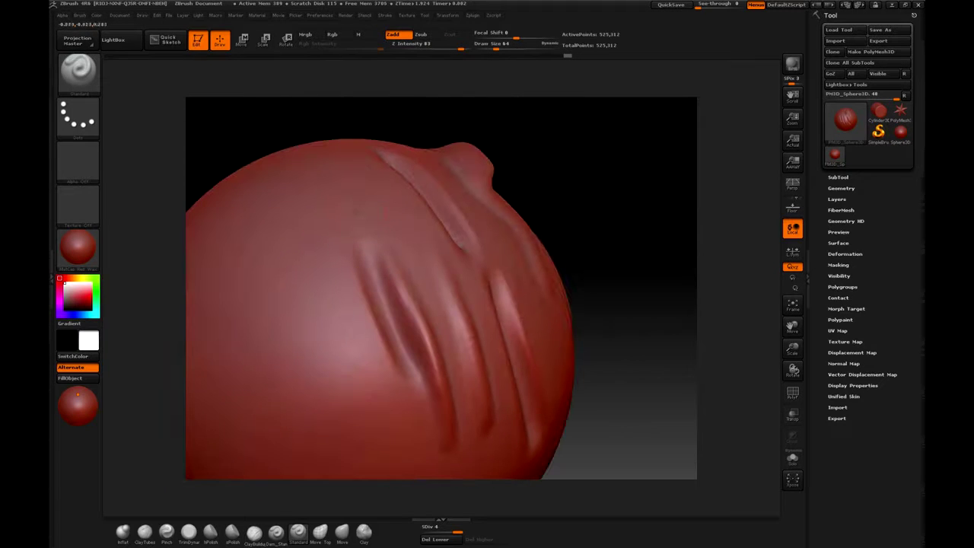
mouse_move(283, 218)
mouse_down()
mouse_move(337, 376)
mouse_move(538, 152)
mouse_move(289, 154)
mouse_move(344, 305)
mouse_up()
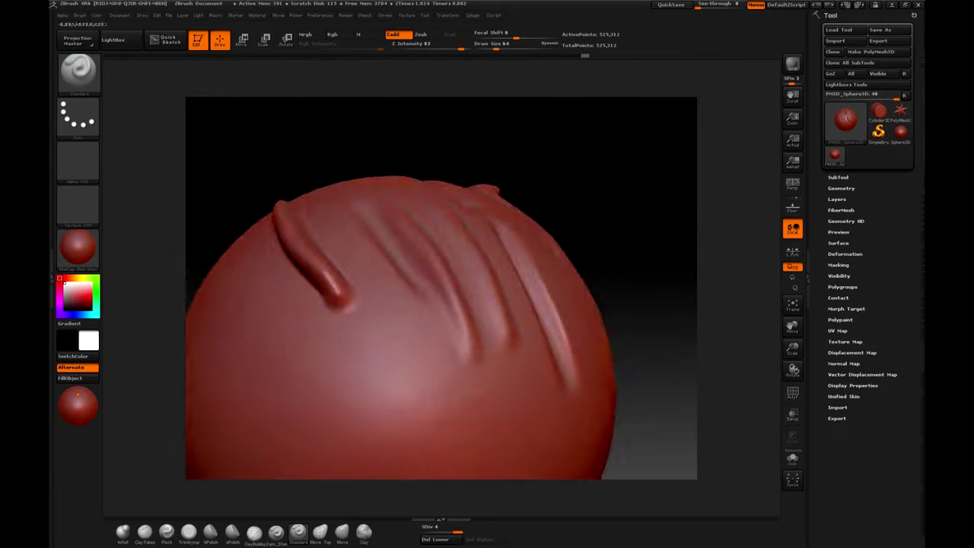
View the sphere from below and smooth out the lower ridge.
drag(401, 107, 407, 72)
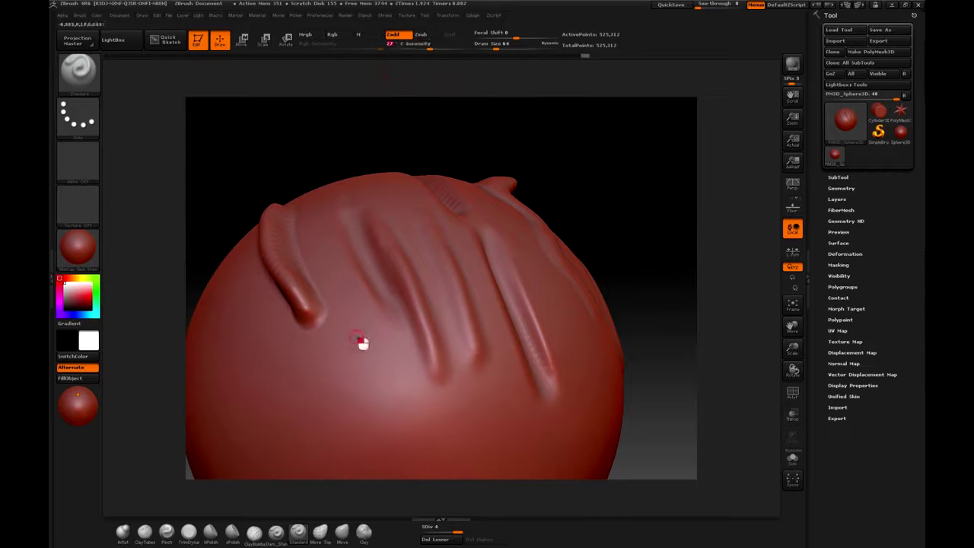
mouse_move(362, 344)
mouse_down()
mouse_move(292, 391)
mouse_move(504, 157)
mouse_up()
mouse_move(290, 164)
mouse_down()
mouse_move(287, 127)
mouse_move(358, 198)
mouse_move(594, 167)
mouse_move(594, 191)
mouse_move(670, 200)
mouse_up()
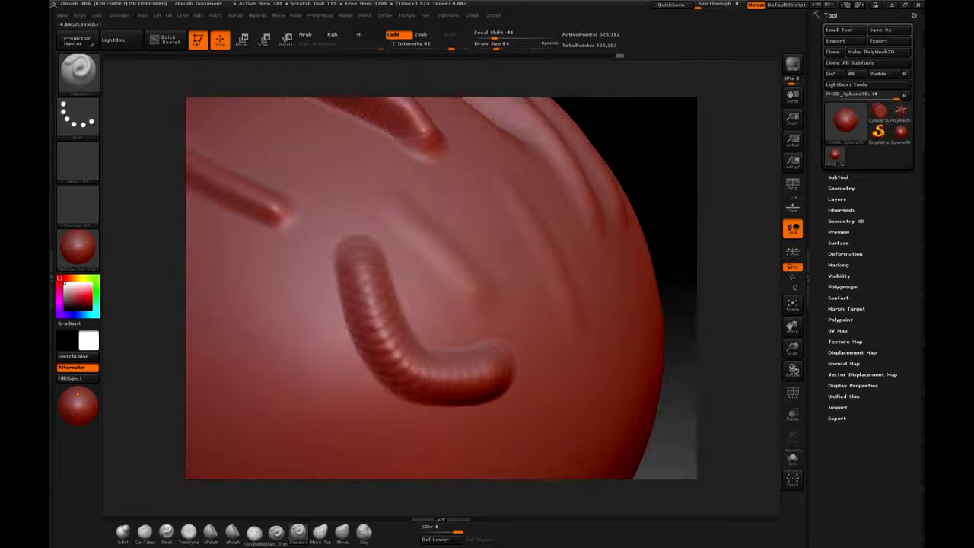
mouse_move(394, 373)
shift+mouse_down()
mouse_move(478, 402)
mouse_move(474, 391)
shift+mouse_up()
drag(533, 320, 484, 270)
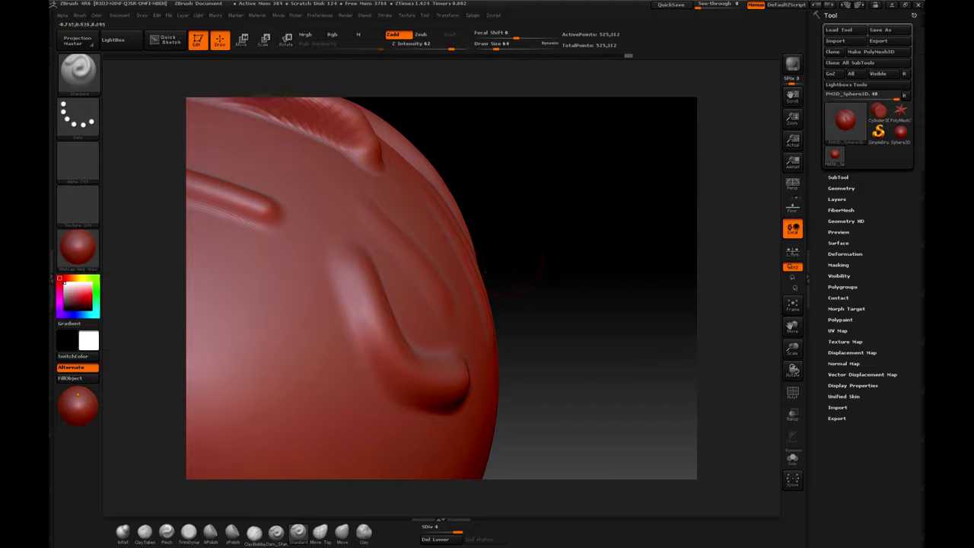
Sculpt a curved S-shaped ridge and carve a thin crease line.
mouse_move(594, 228)
mouse_down()
mouse_move(624, 190)
mouse_move(609, 175)
mouse_up()
mouse_move(396, 228)
mouse_down()
mouse_move(424, 409)
mouse_move(319, 198)
mouse_up()
drag(613, 173, 601, 228)
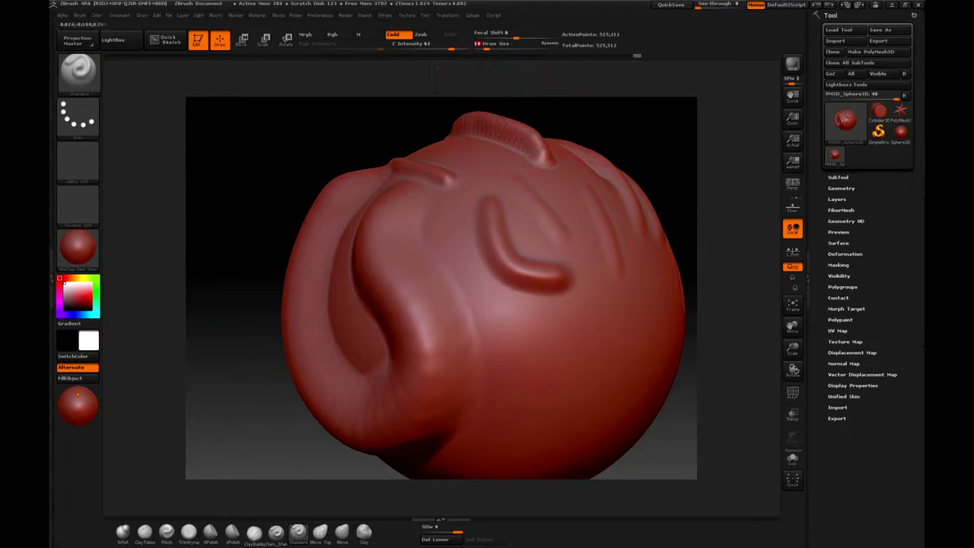
drag(543, 428, 586, 312)
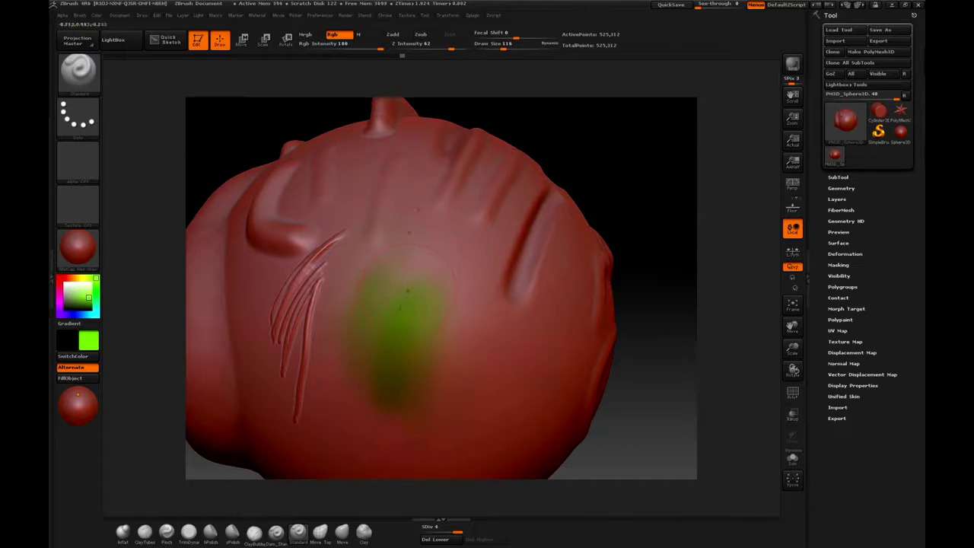
Paint broad red strokes over the green patch at Draw Size 228, redoing one stroke.
mouse_move(358, 373)
mouse_down()
mouse_move(392, 370)
mouse_move(476, 305)
mouse_up()
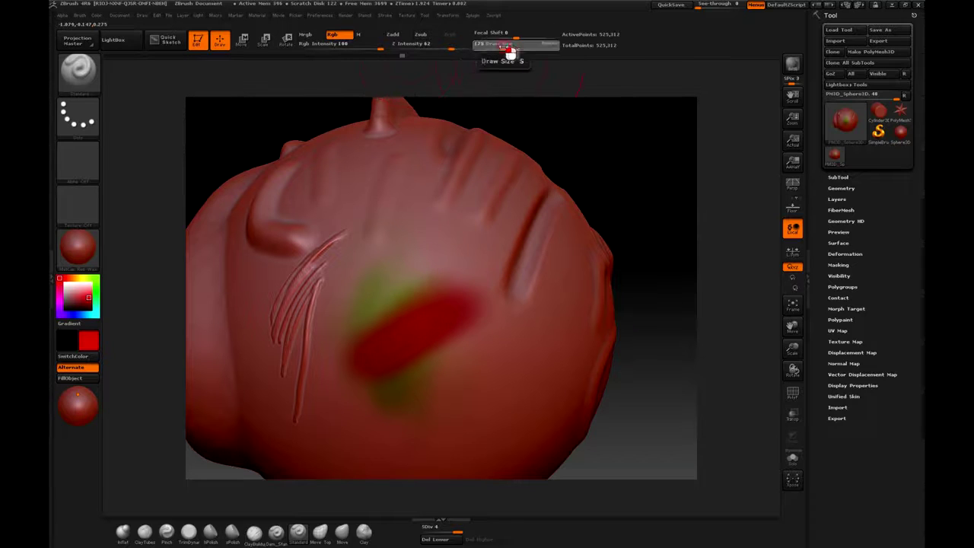
drag(502, 48, 515, 48)
drag(446, 185, 427, 204)
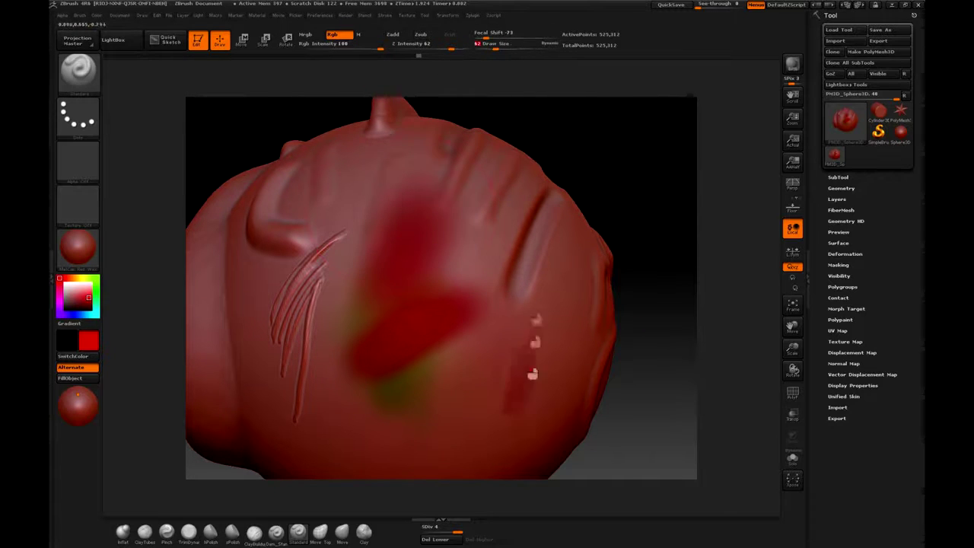
drag(529, 300, 518, 438)
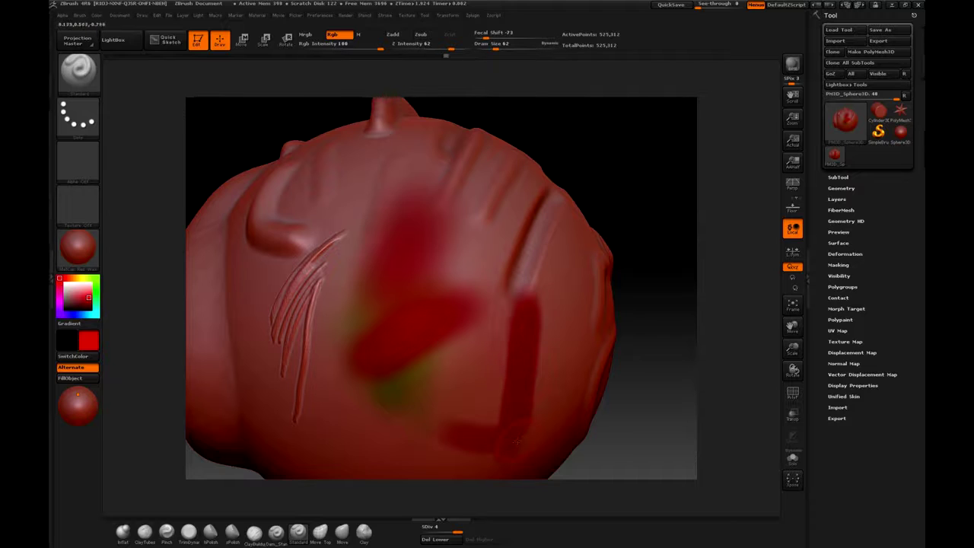
key(ctrl+z)
drag(426, 385, 507, 442)
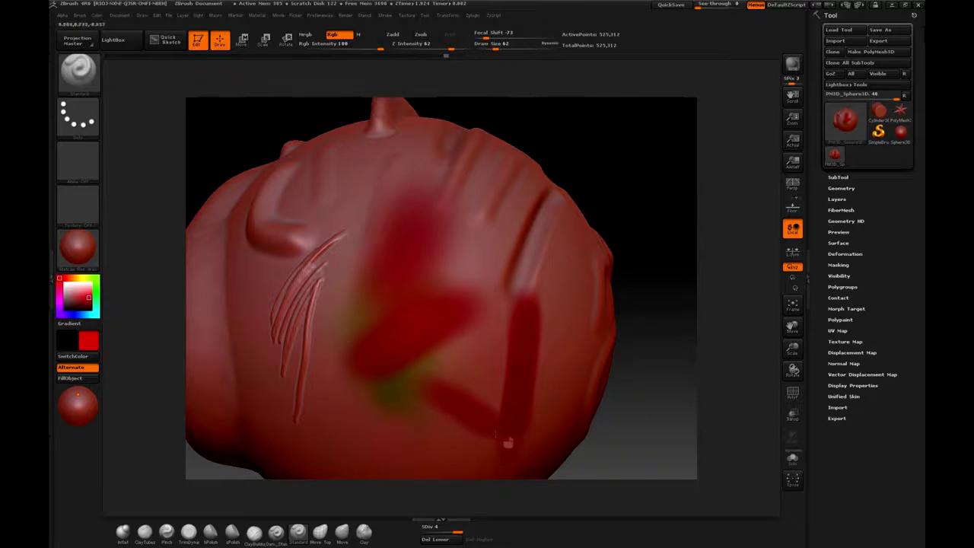
Paint a teal diagonal stroke on the upper head and drop to the lowest subdivision.
click(90, 303)
drag(522, 197, 452, 277)
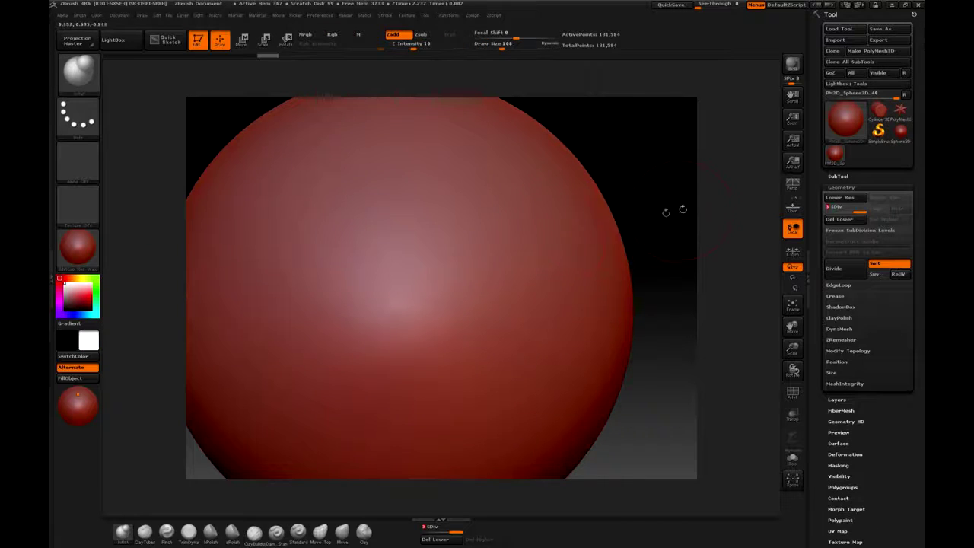
key(shift+d)
key(shift+d)
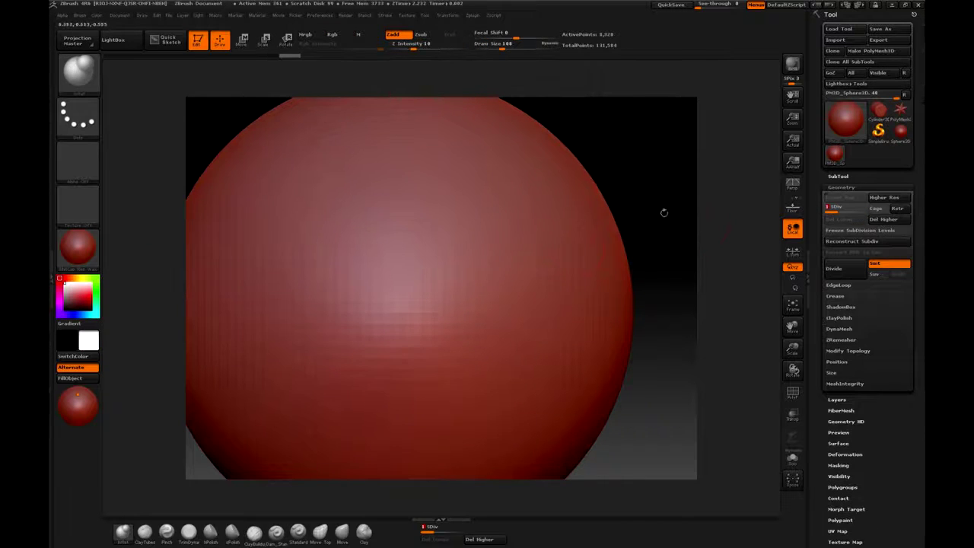
Toggle between lowest and highest subdivision levels, finishing at SDiv 3.
key(d)
key(d)
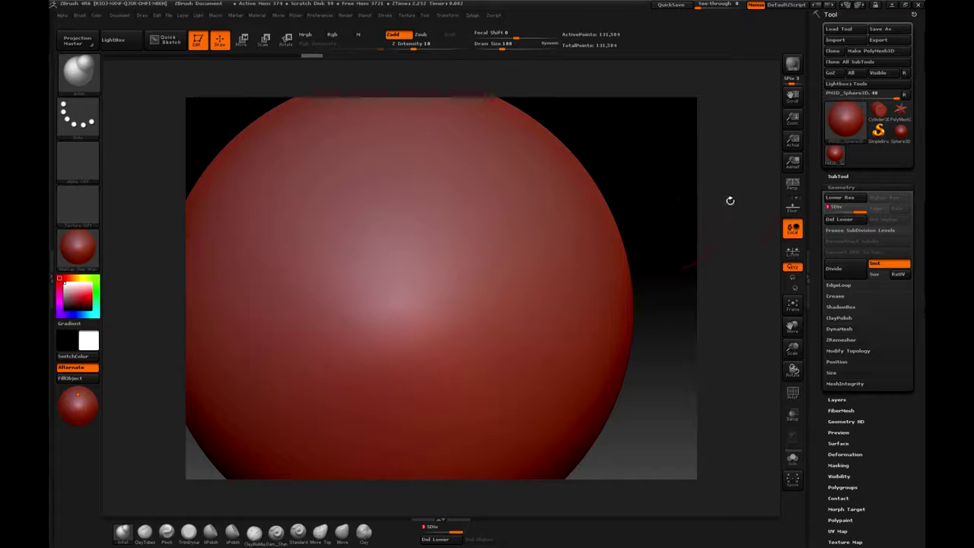
key(shift+d)
key(shift+d)
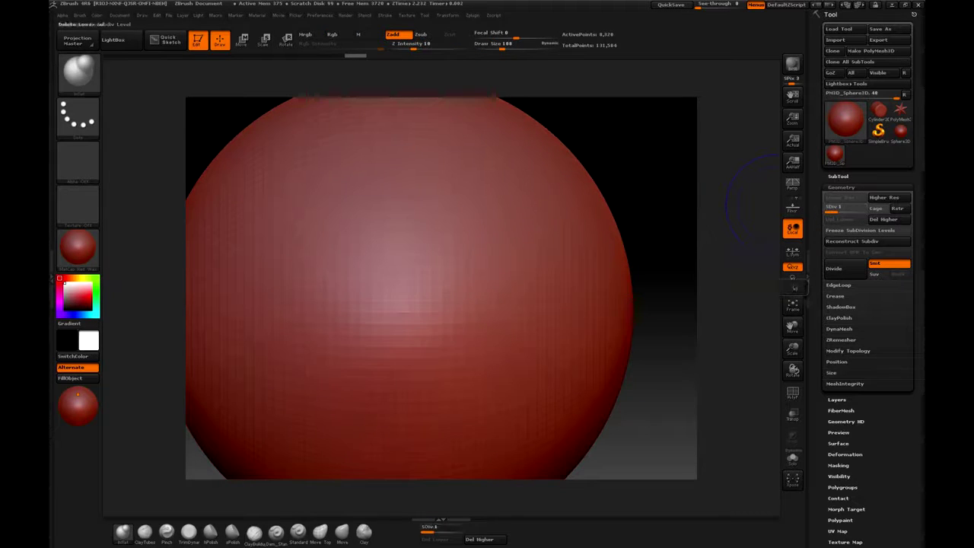
key(d)
key(d)
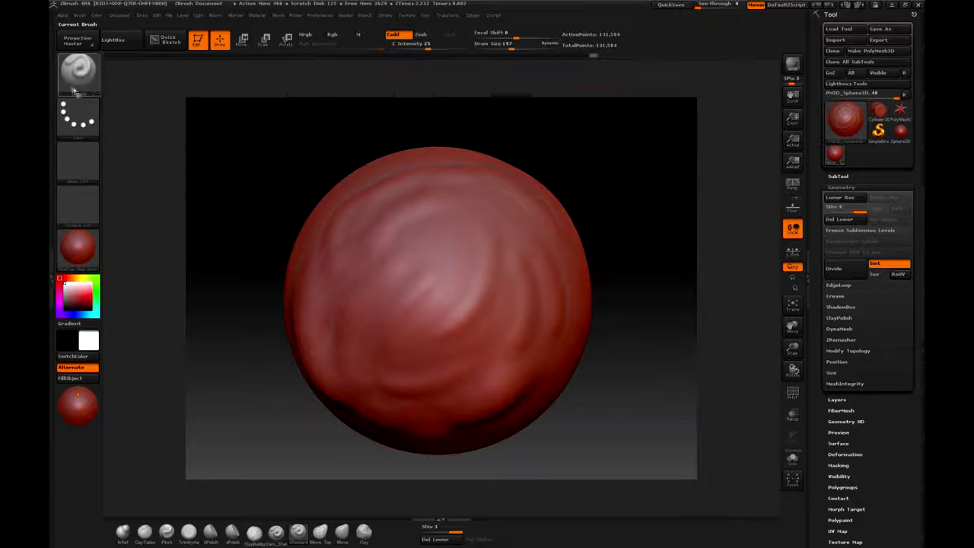
Choose the Dam_Standard brush, set Draw Size to 39, and zoom in on the sphere.
click(74, 91)
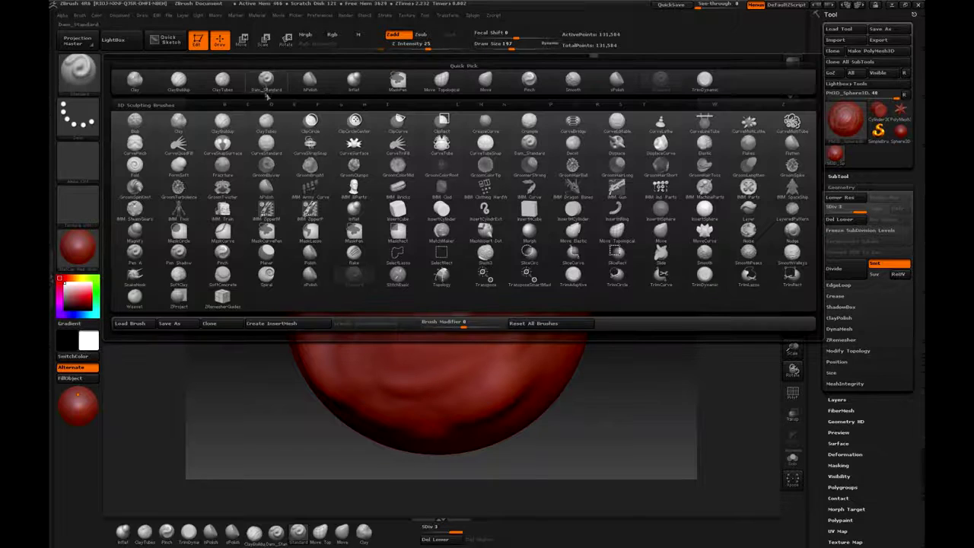
key(d)
click(527, 146)
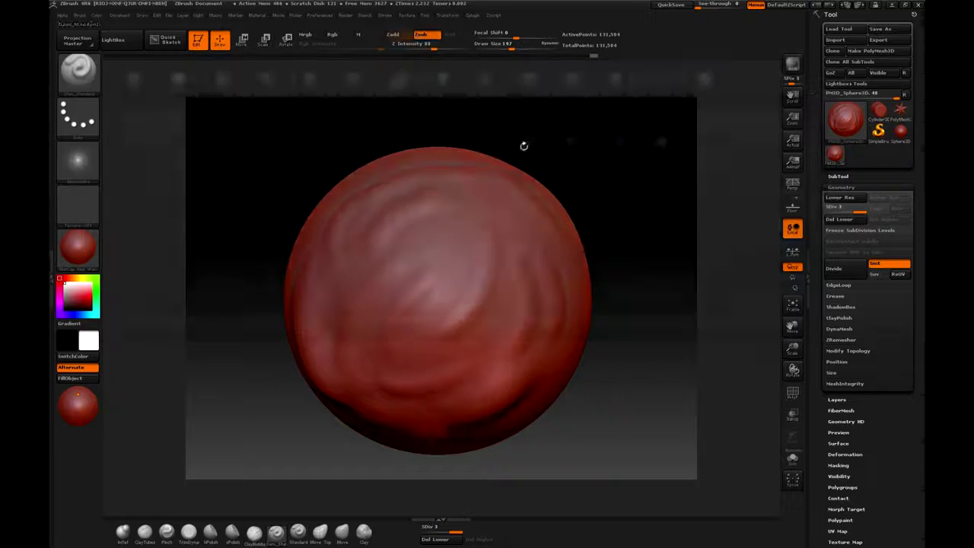
key(space)
mouse_move(457, 224)
mouse_down()
mouse_move(413, 224)
mouse_move(637, 137)
mouse_move(533, 169)
mouse_up()
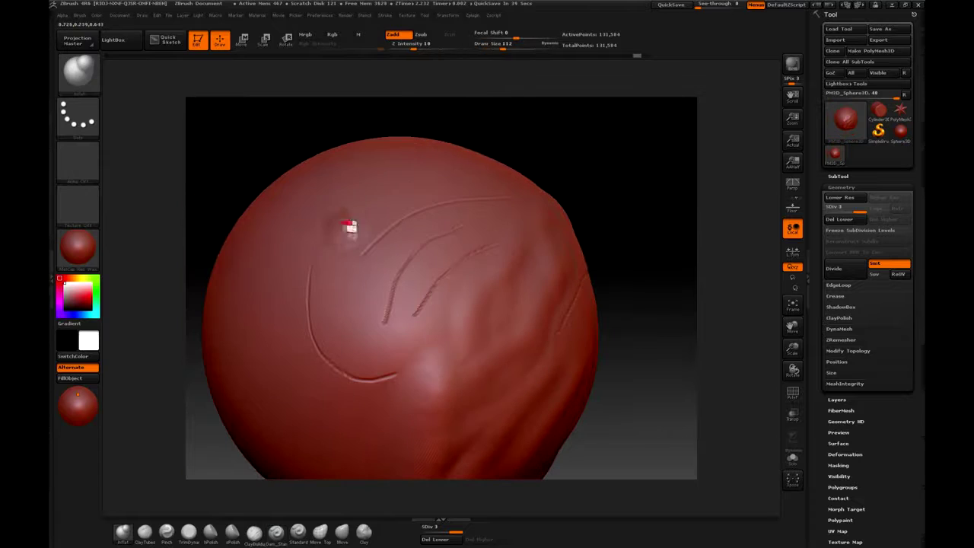
Select the Standard brush and raise two round bumps on the sphere.
click(99, 70)
key(s)
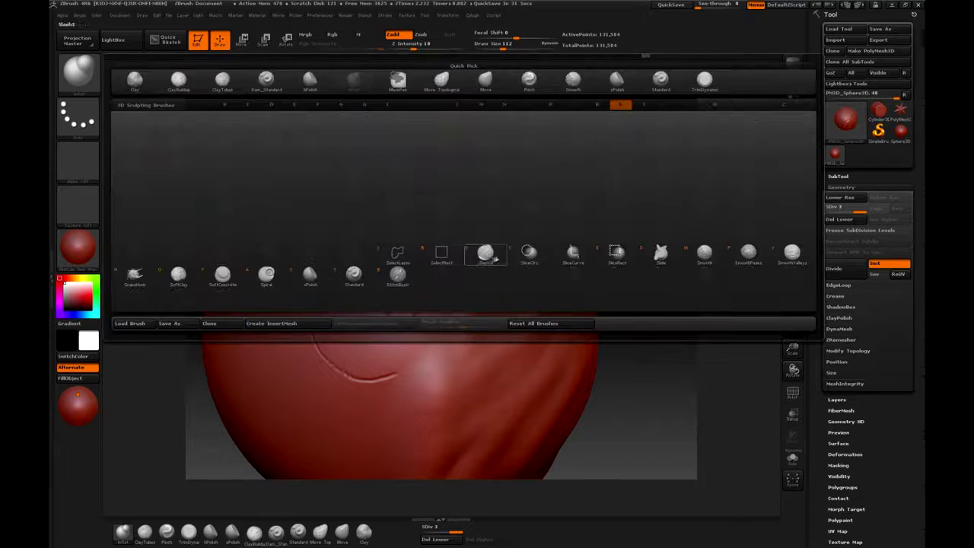
key(t)
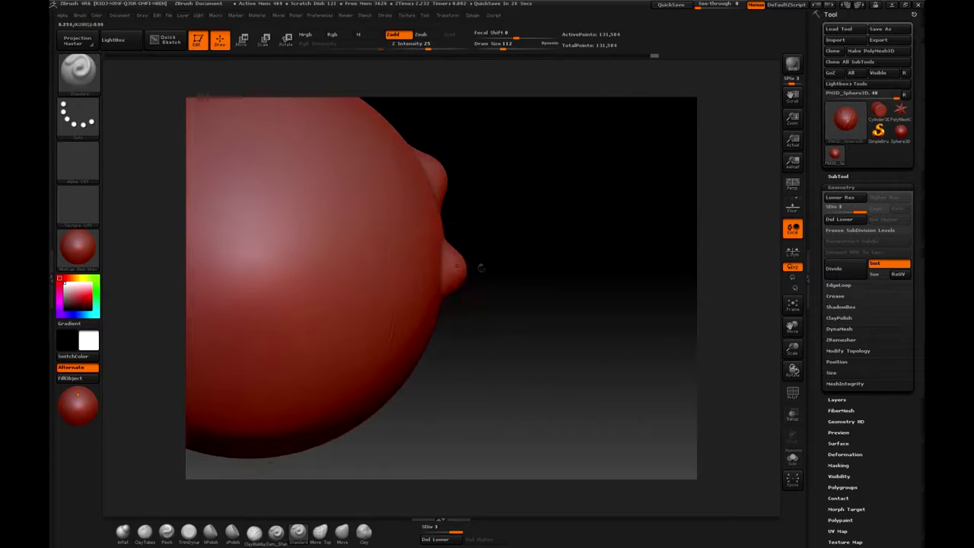
mouse_move(498, 267)
mouse_down()
mouse_move(352, 134)
mouse_move(338, 167)
mouse_up()
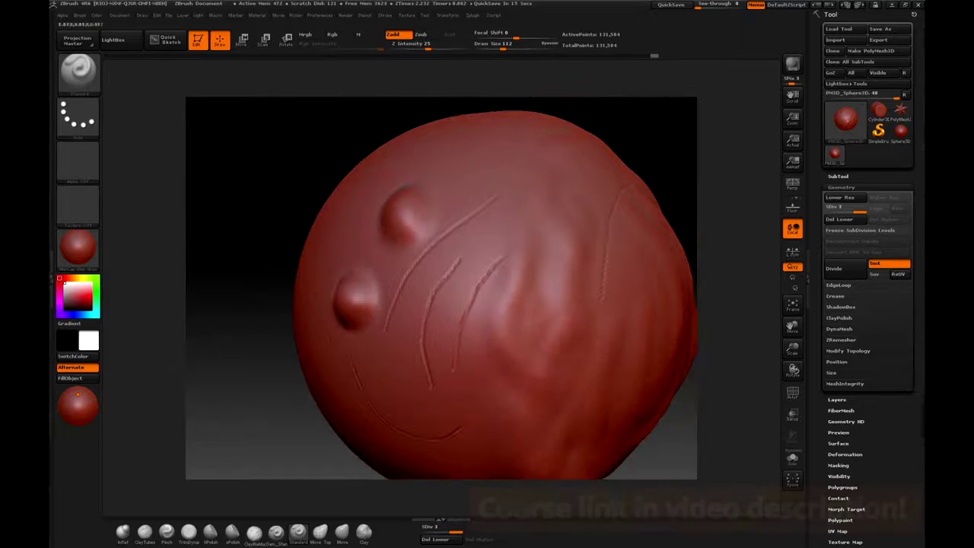
click(522, 166)
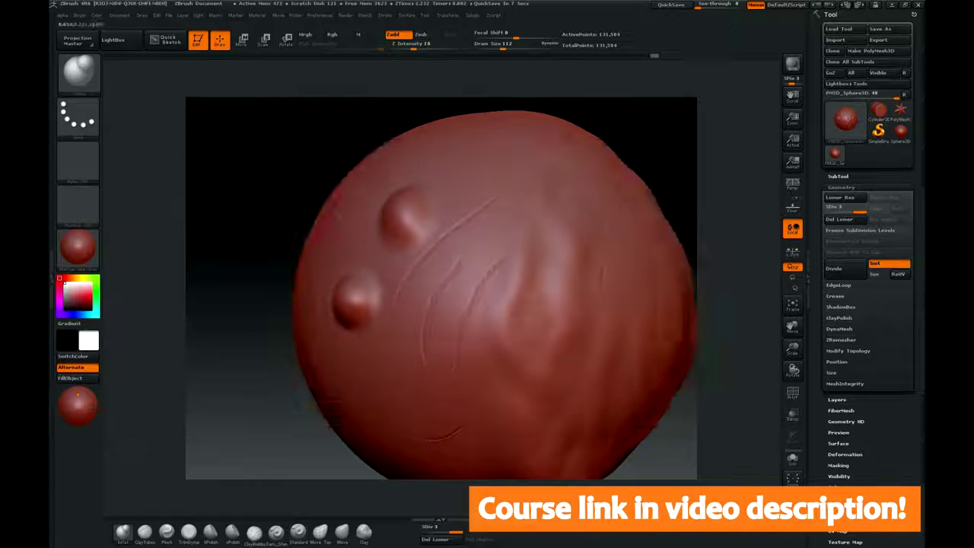
click(308, 239)
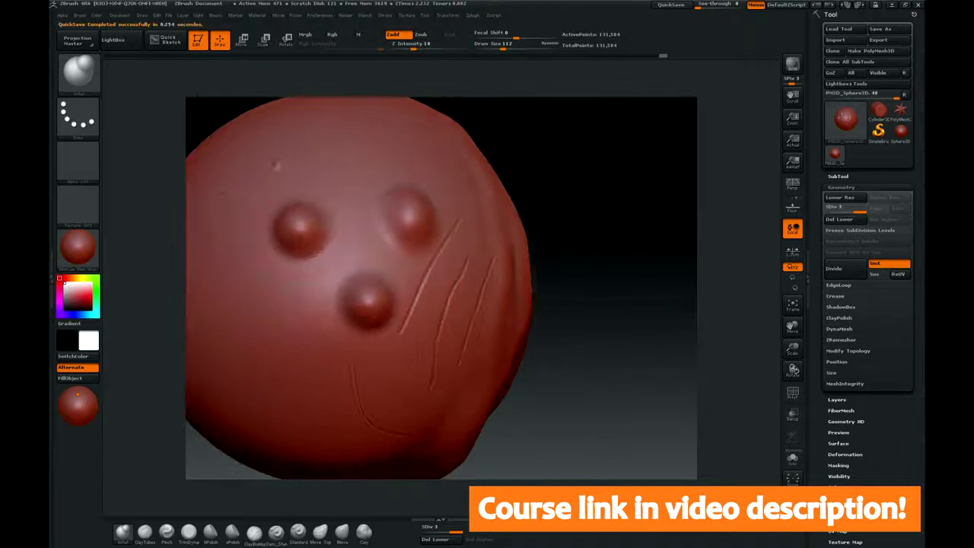
click(355, 164)
Reselect the Standard brush and rotate the sphere to inspect the bumps.
drag(554, 158, 525, 202)
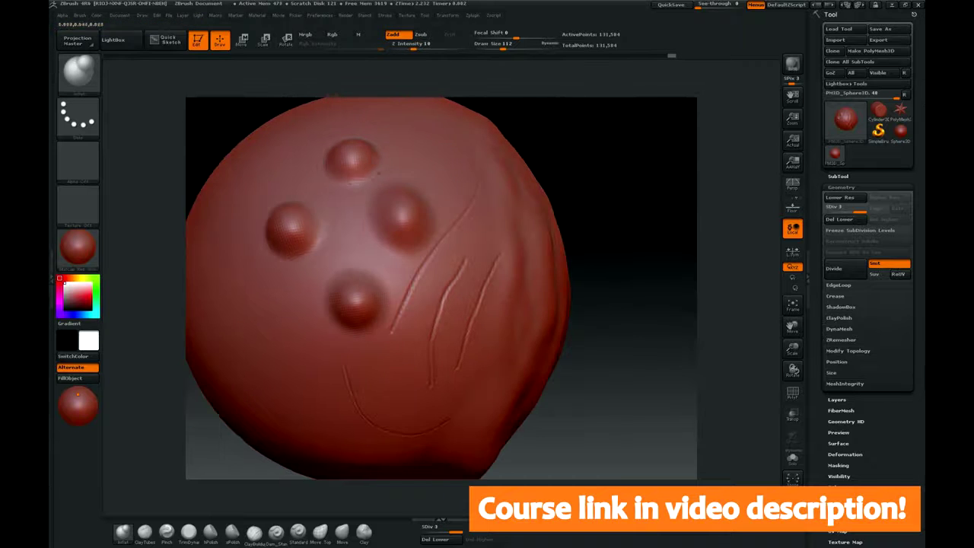
key(b)
key(s)
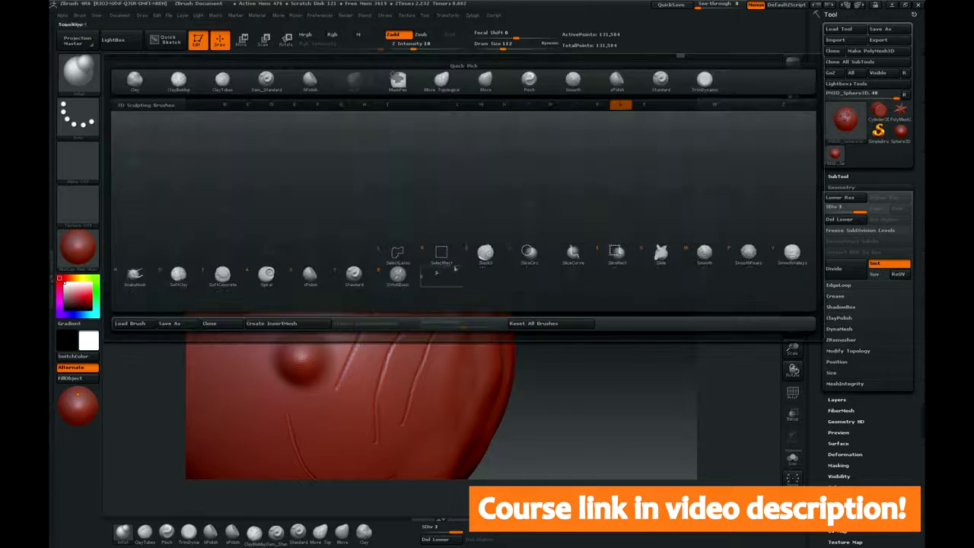
key(t)
drag(533, 228, 593, 229)
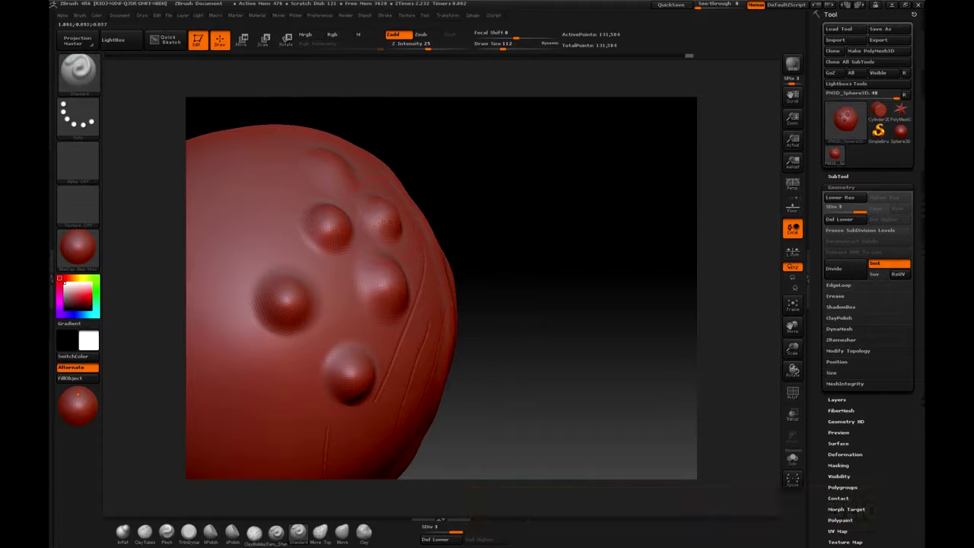
mouse_move(533, 229)
mouse_down()
mouse_move(526, 196)
mouse_move(581, 163)
mouse_up()
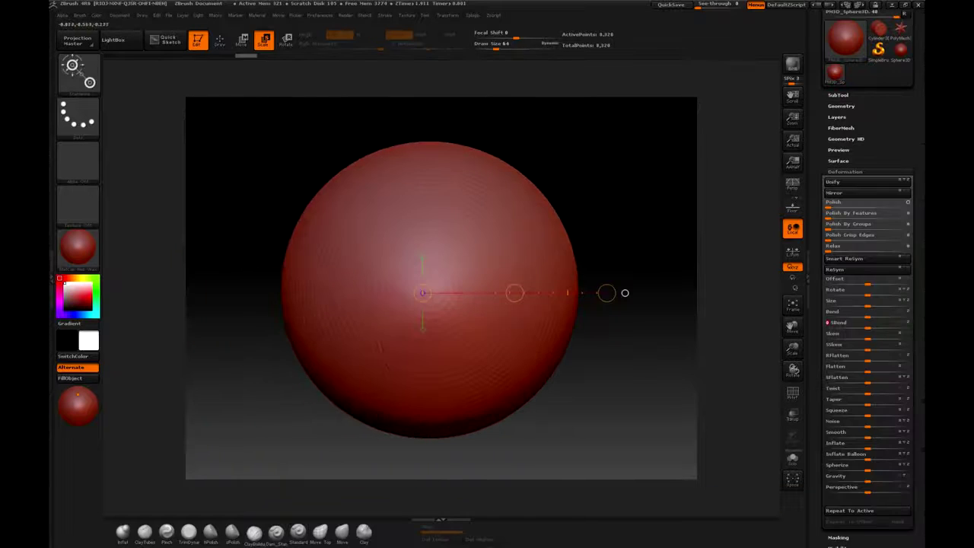
Flatten, add noise to, taper and cut the sphere into a flat-faced half-egg.
drag(415, 293, 696, 294)
key(f)
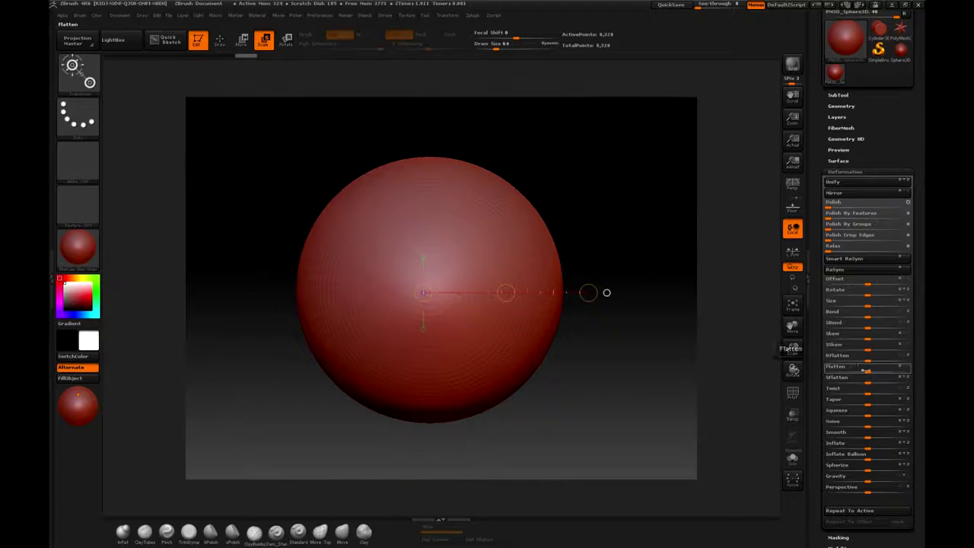
drag(865, 369, 883, 368)
mouse_move(868, 426)
mouse_down()
mouse_move(875, 432)
mouse_move(860, 410)
mouse_up()
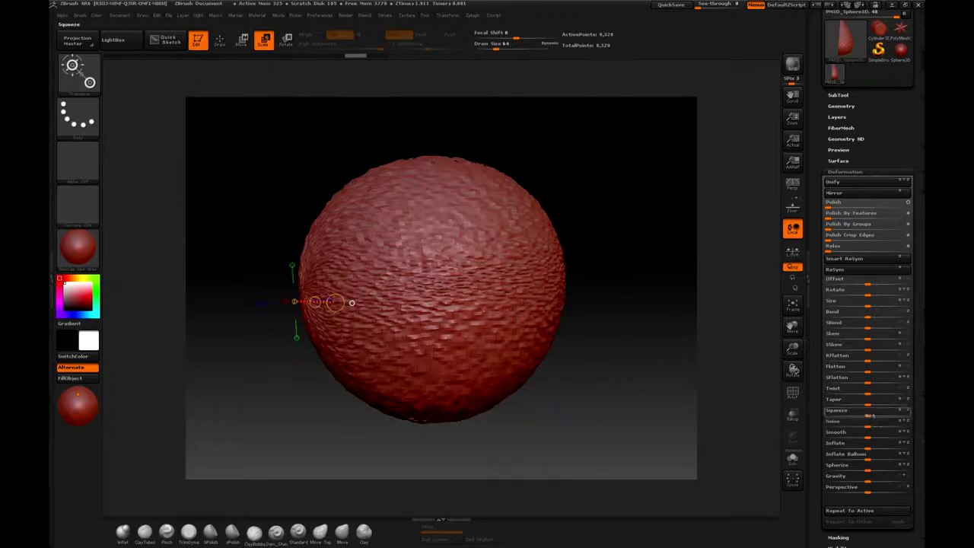
mouse_move(870, 415)
mouse_down()
mouse_move(848, 419)
mouse_move(883, 396)
mouse_up()
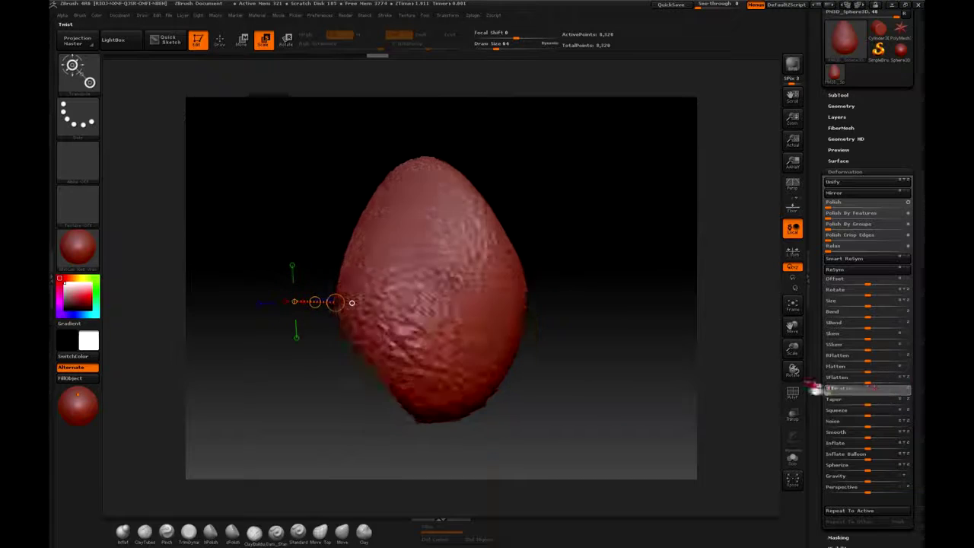
drag(815, 389, 707, 396)
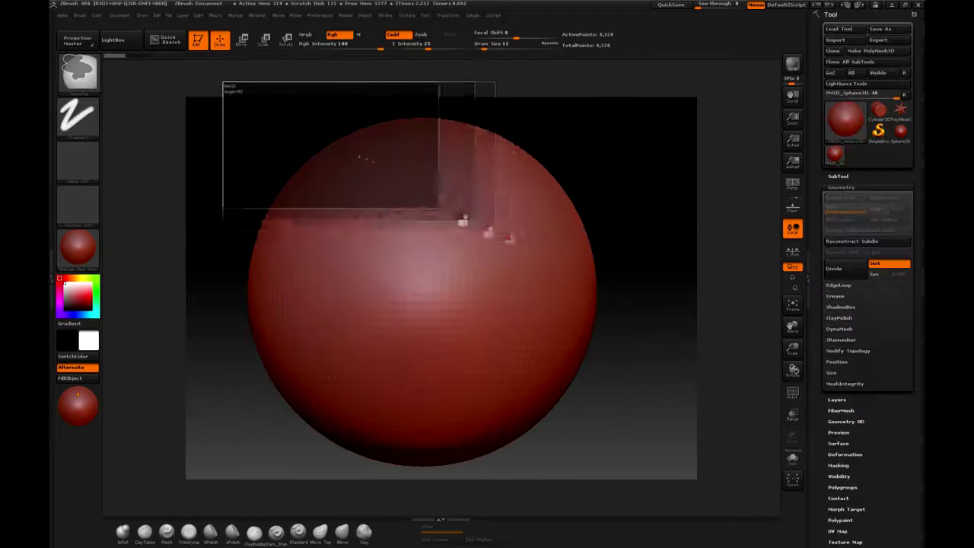
Switch to the Standard brush and reposition the sphere in the view.
key(b)
key(s)
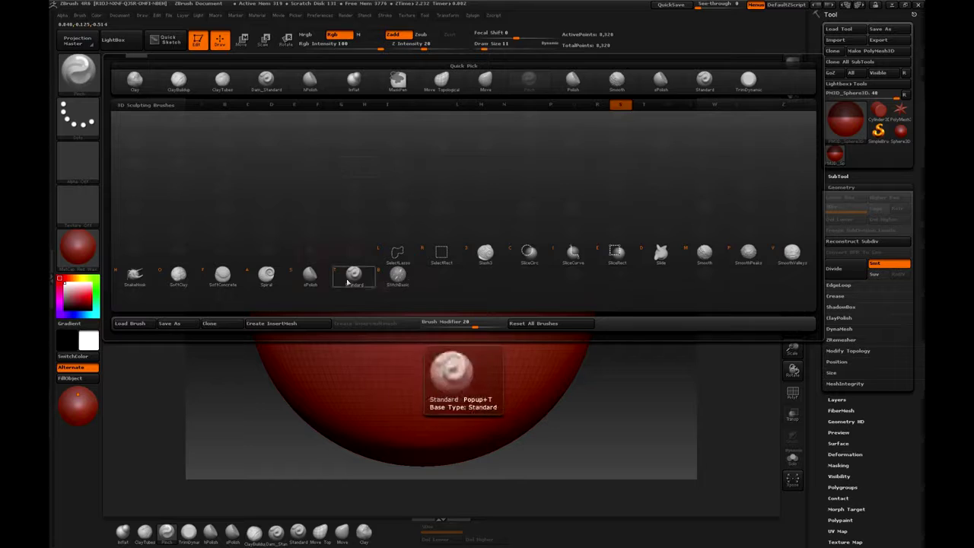
key(t)
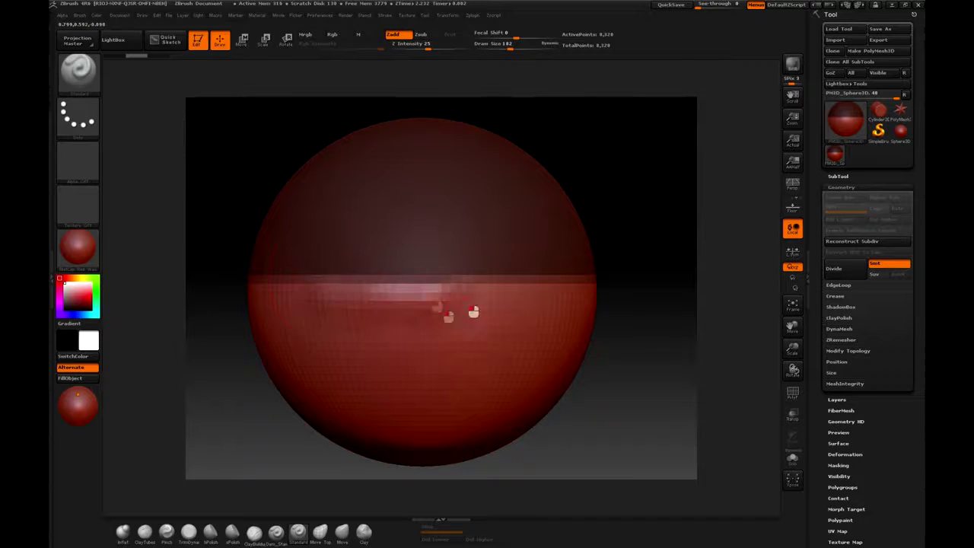
mouse_move(393, 330)
mouse_down()
mouse_move(331, 282)
mouse_move(592, 237)
mouse_move(559, 274)
mouse_move(667, 163)
mouse_move(633, 198)
mouse_up()
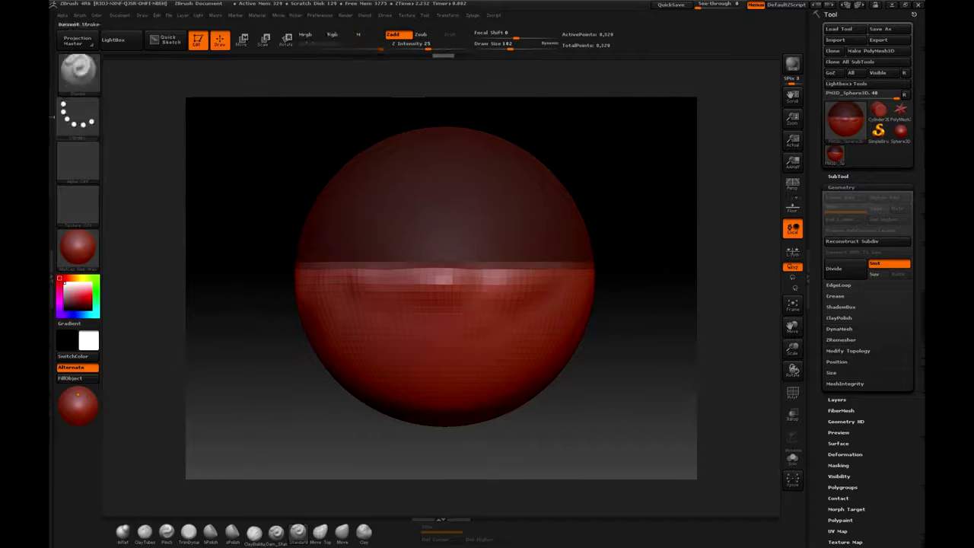
Mask the lower sphere with circle and freehand MaskPen strokes, plus a rectangle above.
key(ctrl)
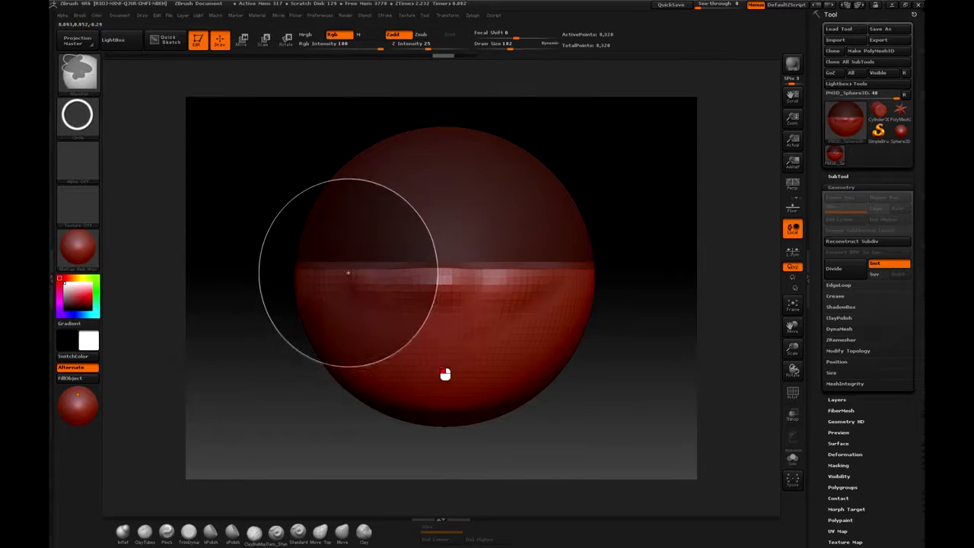
ctrl+drag(455, 385, 536, 427)
mouse_move(398, 187)
ctrl+mouse_down()
mouse_move(399, 370)
mouse_move(577, 352)
mouse_move(387, 177)
mouse_move(289, 283)
mouse_move(327, 294)
mouse_move(238, 328)
mouse_move(304, 386)
mouse_move(234, 279)
ctrl+mouse_up()
mouse_move(521, 203)
alt+mouse_down()
mouse_move(569, 202)
mouse_move(555, 211)
alt+mouse_up()
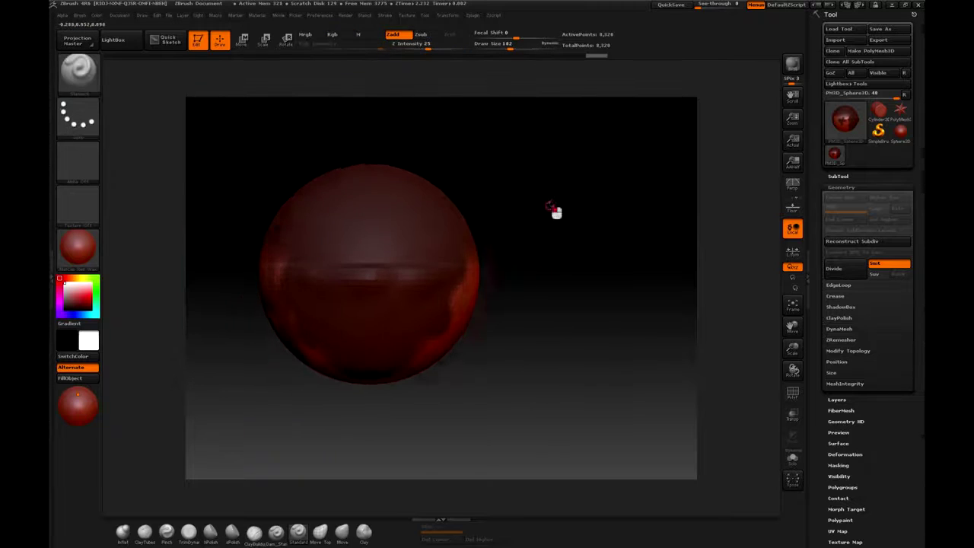
ctrl+drag(339, 161, 473, 283)
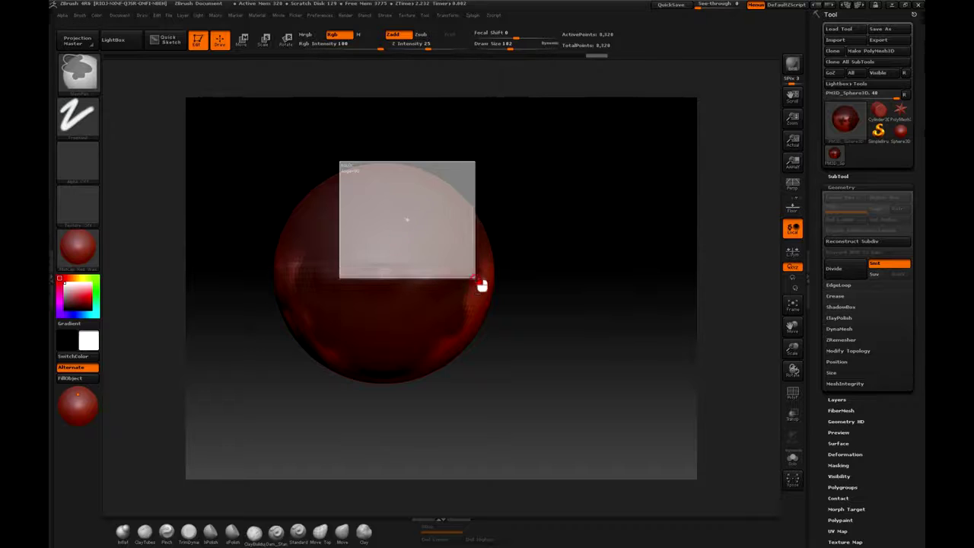
Mask a rectangular area of the sphere and divide it to SDiv 3.
ctrl+drag(473, 282, 480, 282)
ctrl+drag(609, 137, 261, 433)
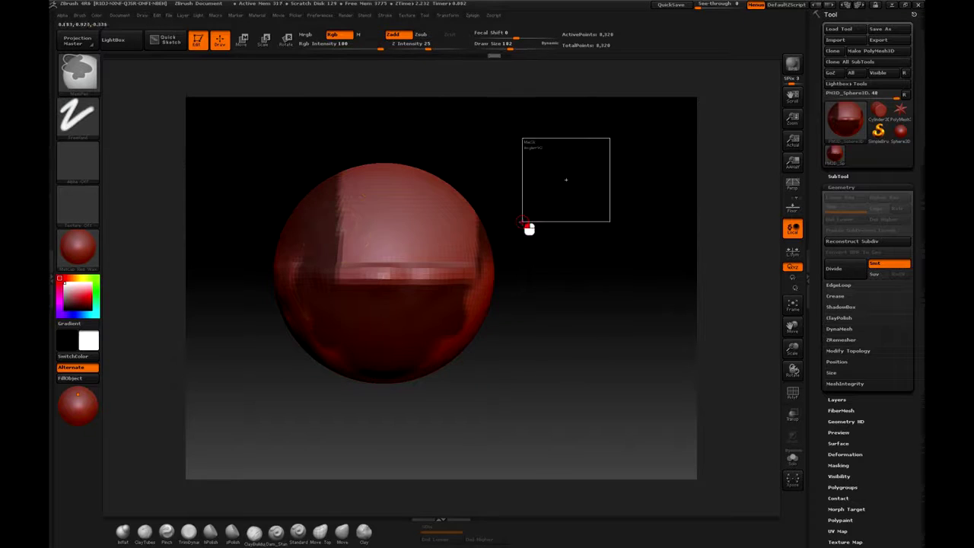
key(ctrl+d)
key(ctrl+d)
Paint dark mask blobs on the top, upper-left and lower centre of the sphere.
ctrl+drag(425, 217, 419, 137)
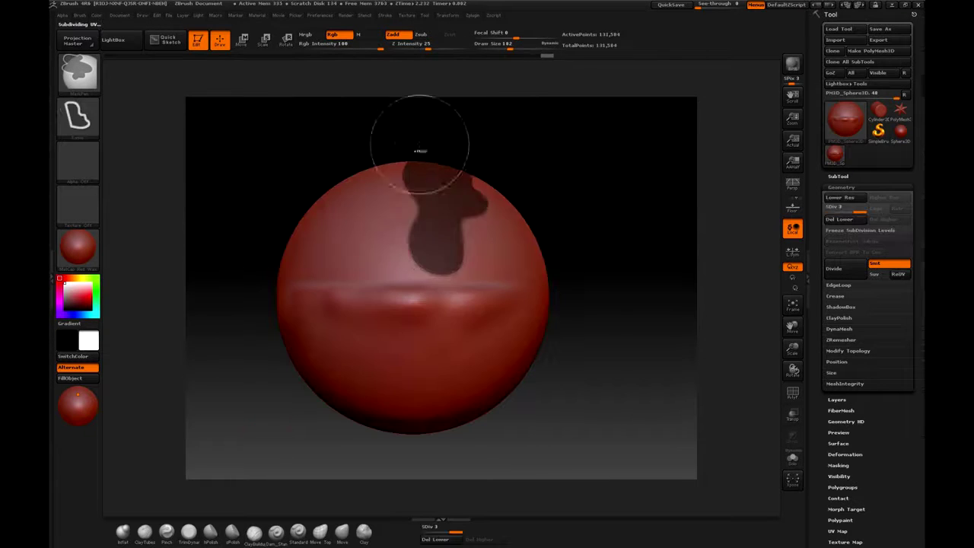
key(f)
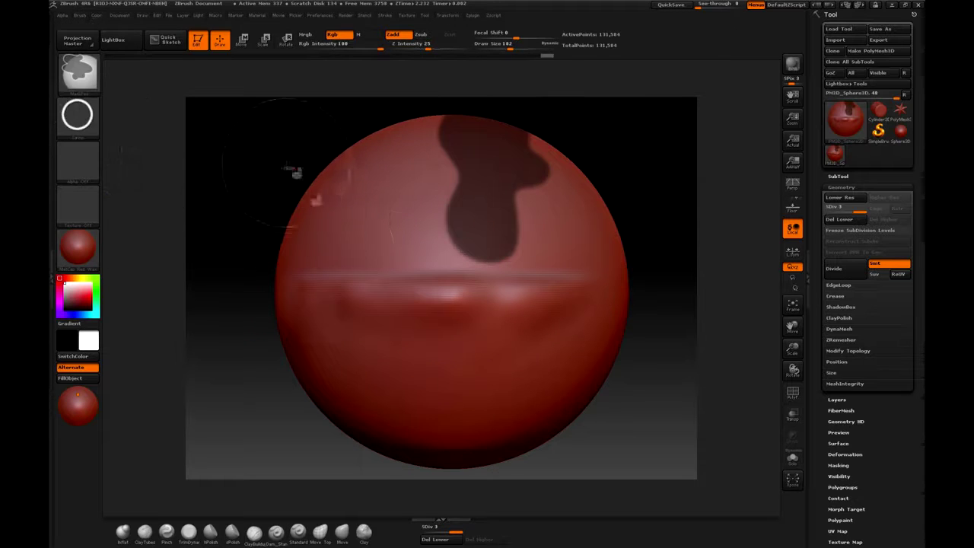
ctrl+drag(293, 171, 339, 225)
ctrl+drag(468, 365, 442, 364)
click(77, 115)
drag(338, 320, 398, 386)
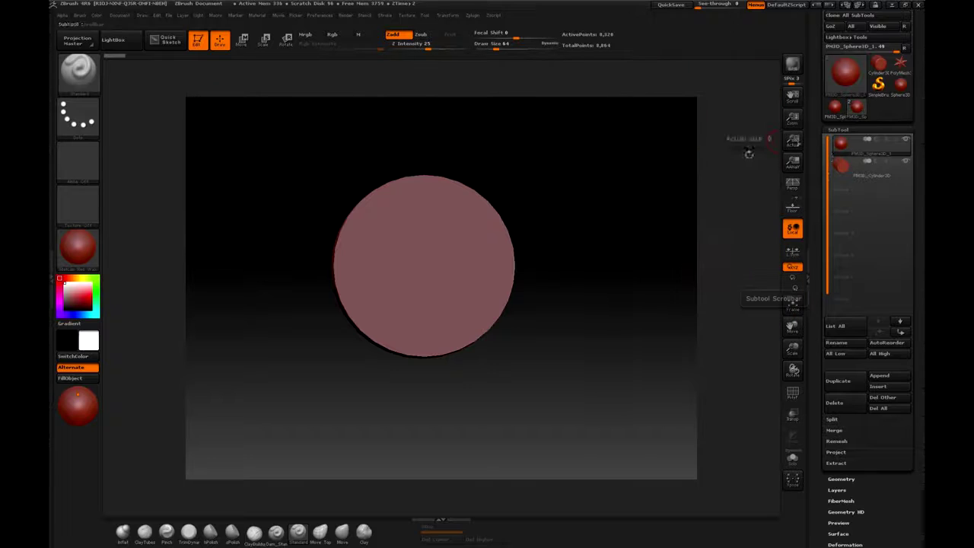
Select the cylinder subtool, then rename the cone subtool to 'Cone'.
click(842, 164)
drag(625, 251, 580, 270)
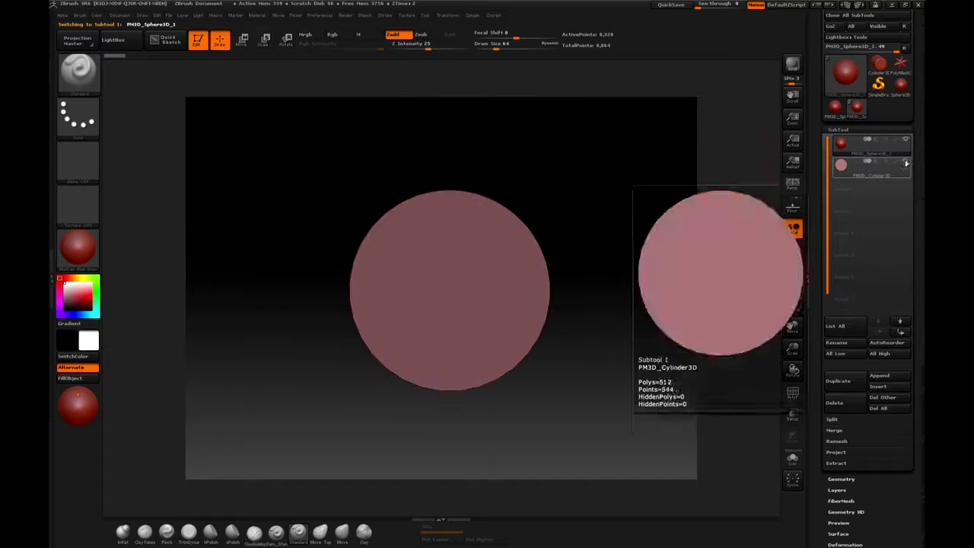
click(853, 152)
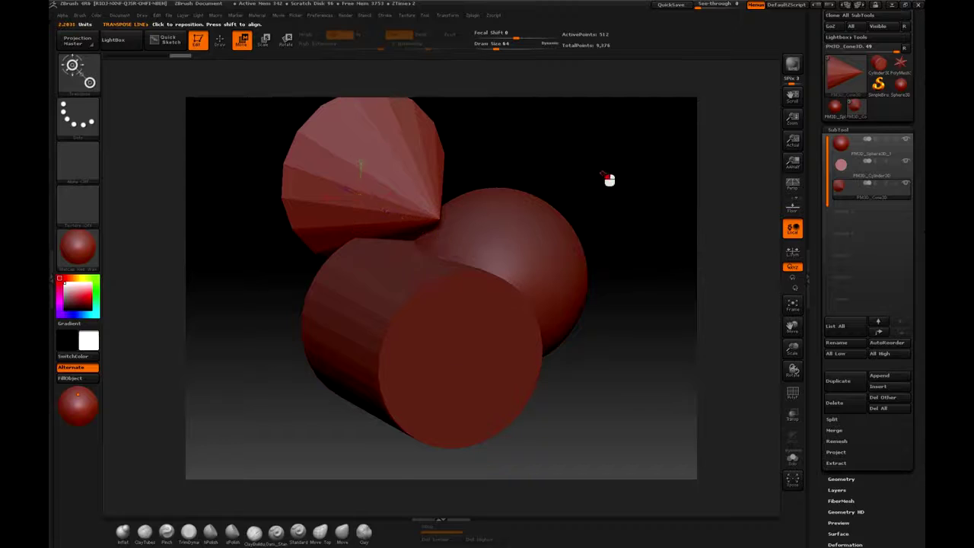
click(836, 343)
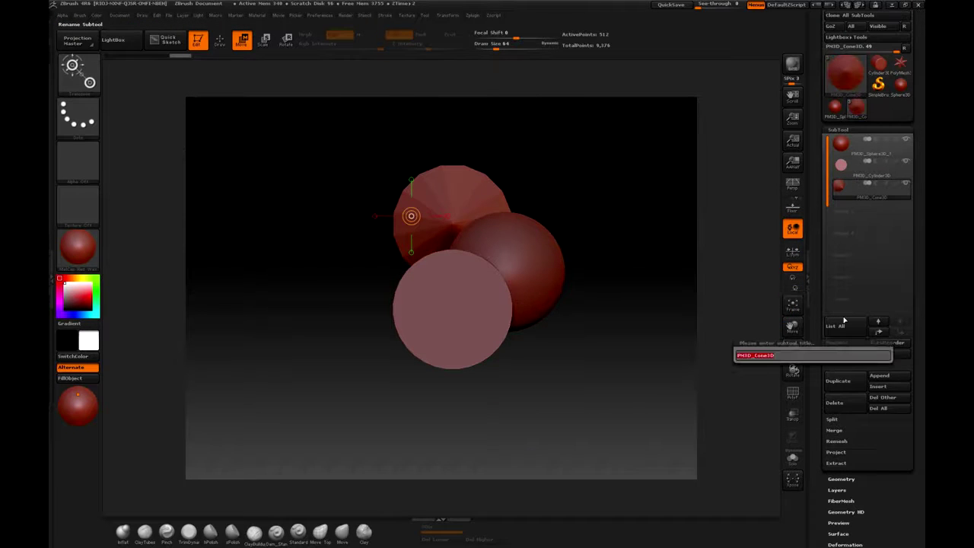
text(Cone)
key(Return)
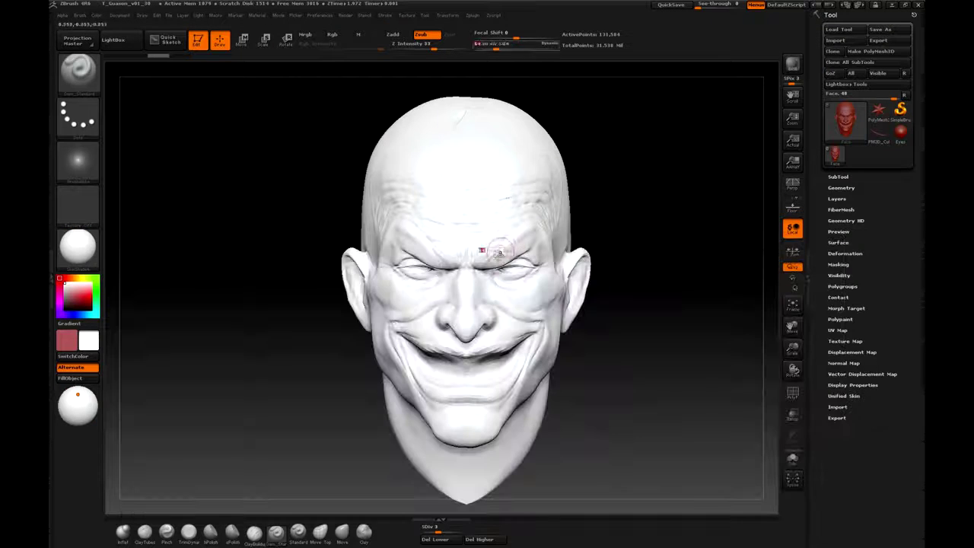
Pick the Standard brush in additive sculpting mode.
key(b)
key(s)
key(t)
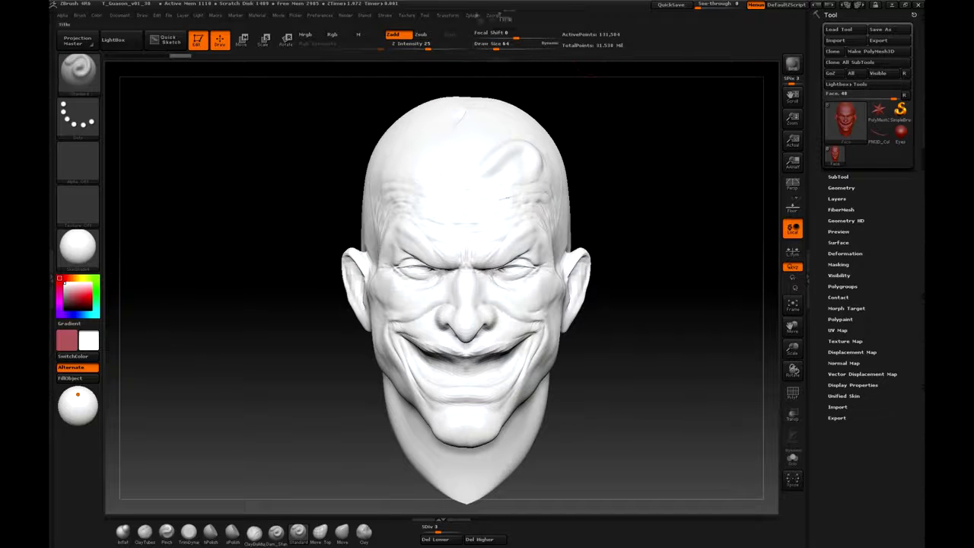
Dock the Transform menu in the right tray, enable X symmetry, and orbit to check.
click(447, 15)
drag(446, 26, 868, 450)
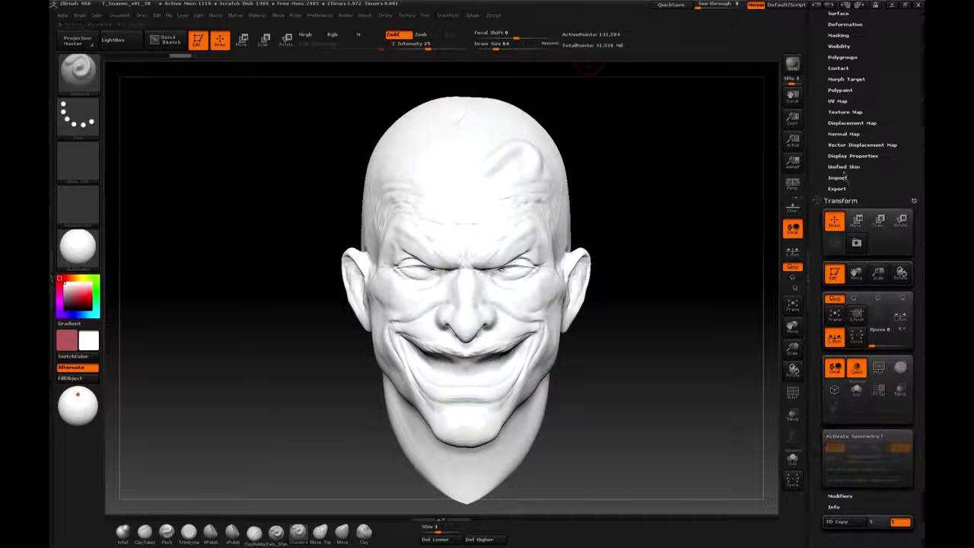
click(448, 15)
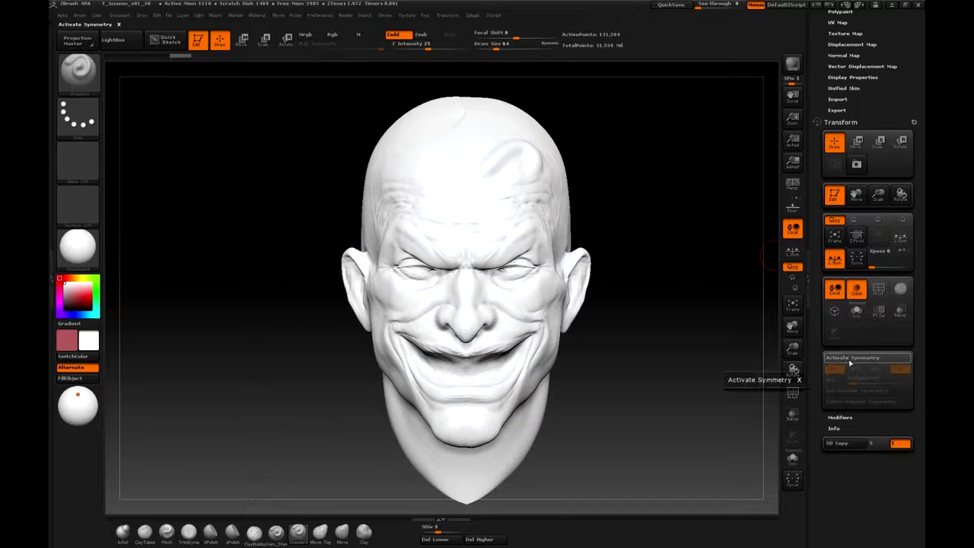
click(851, 364)
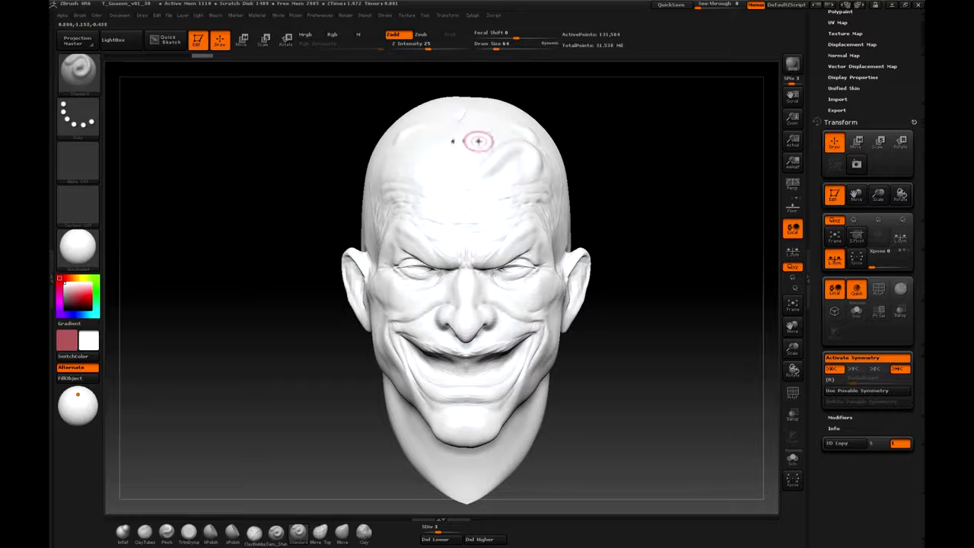
mouse_move(504, 133)
mouse_down()
mouse_move(711, 178)
mouse_move(539, 305)
mouse_up()
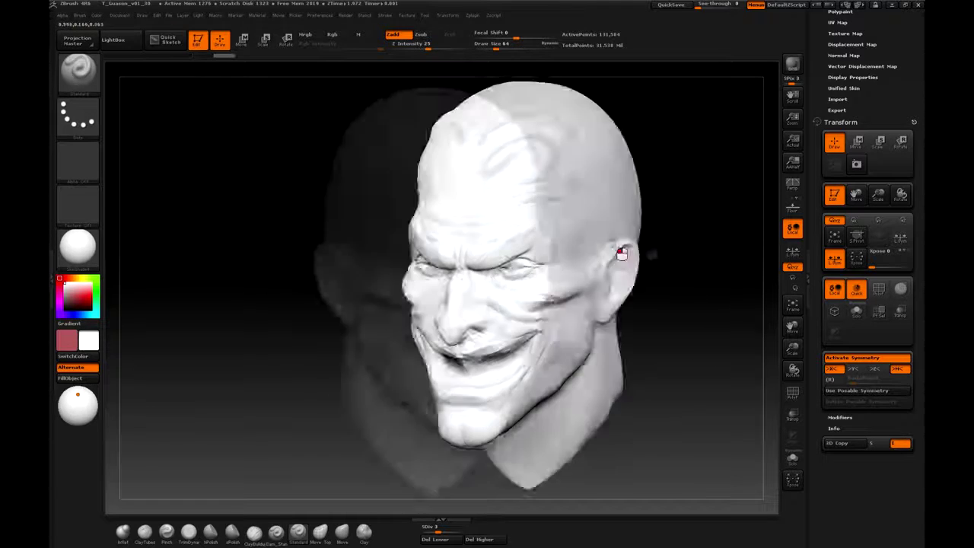
mouse_move(626, 254)
mouse_down()
mouse_move(393, 322)
mouse_move(638, 196)
mouse_up()
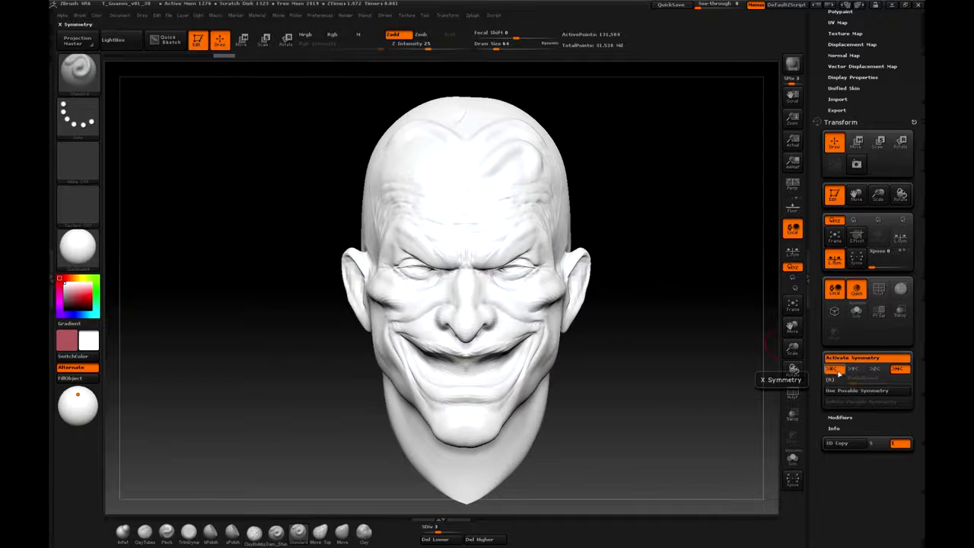
mouse_move(670, 305)
mouse_down()
mouse_move(457, 312)
mouse_move(463, 289)
mouse_up()
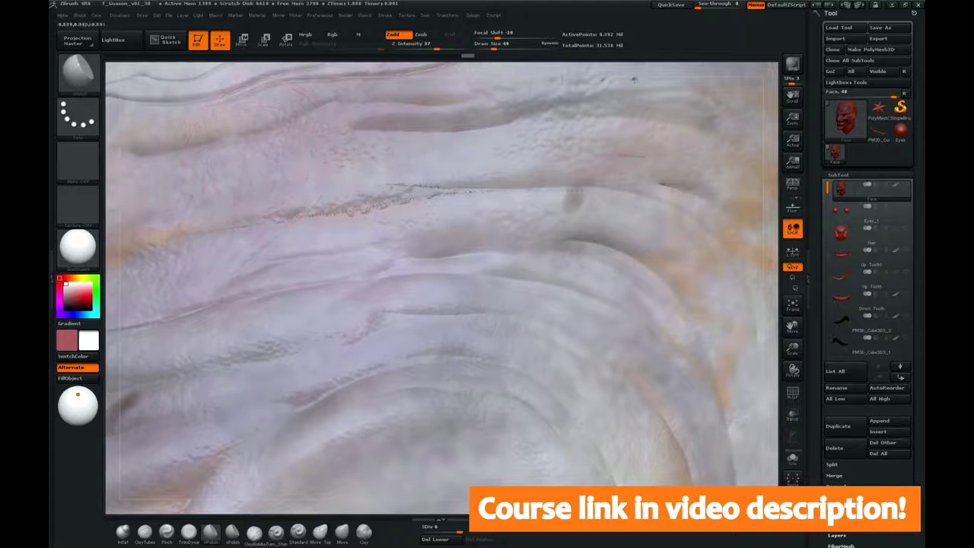
Zoom in on the upper skull and select the hPolish brush.
scroll(868, 305, down, 10)
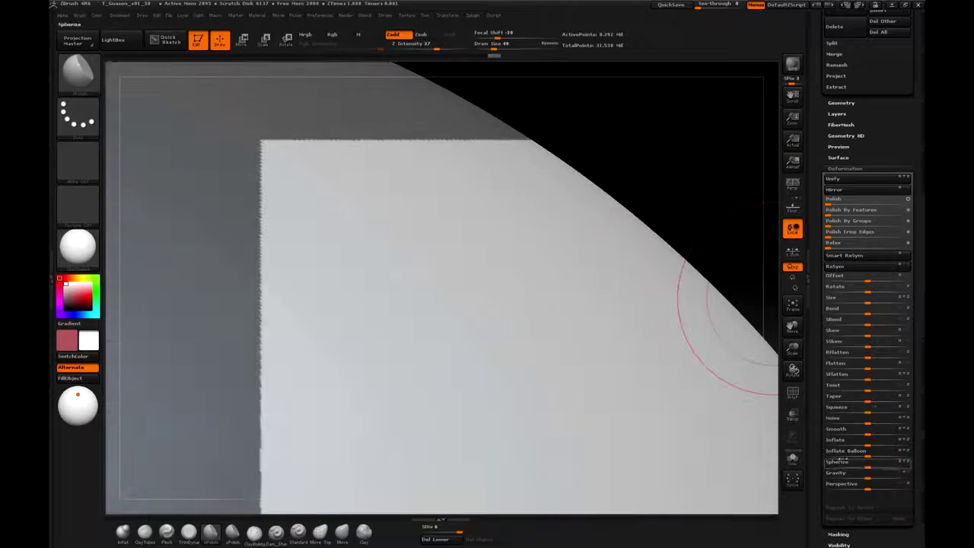
drag(868, 423, 876, 427)
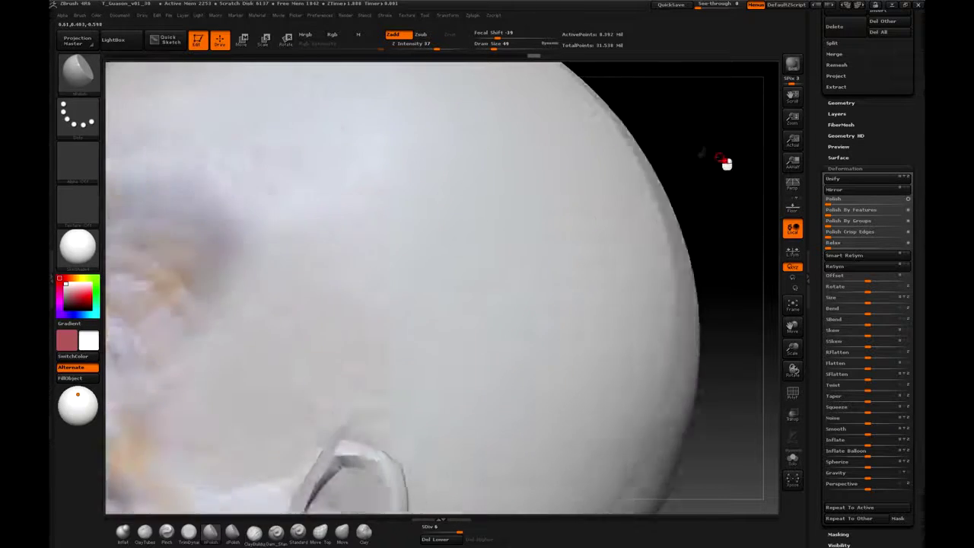
alt+drag(729, 161, 733, 137)
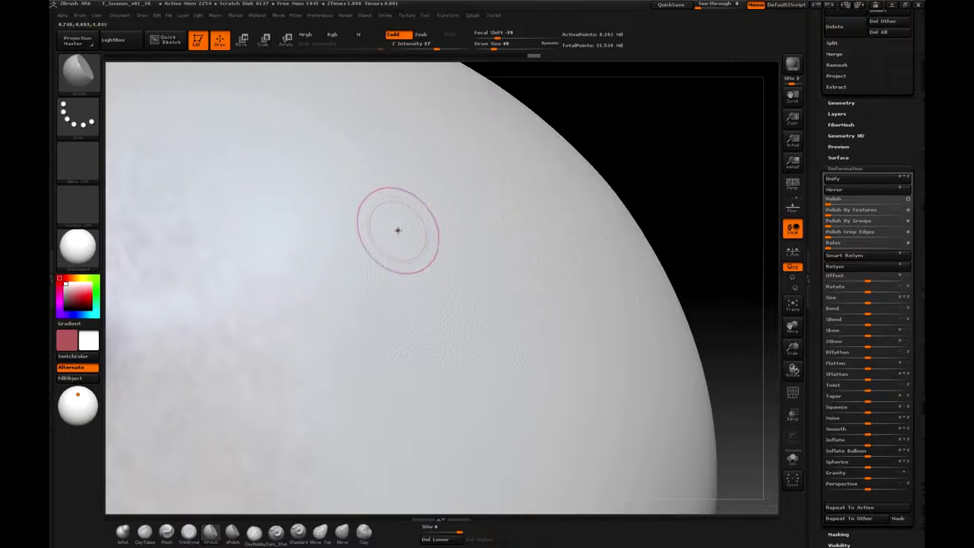
key(b)
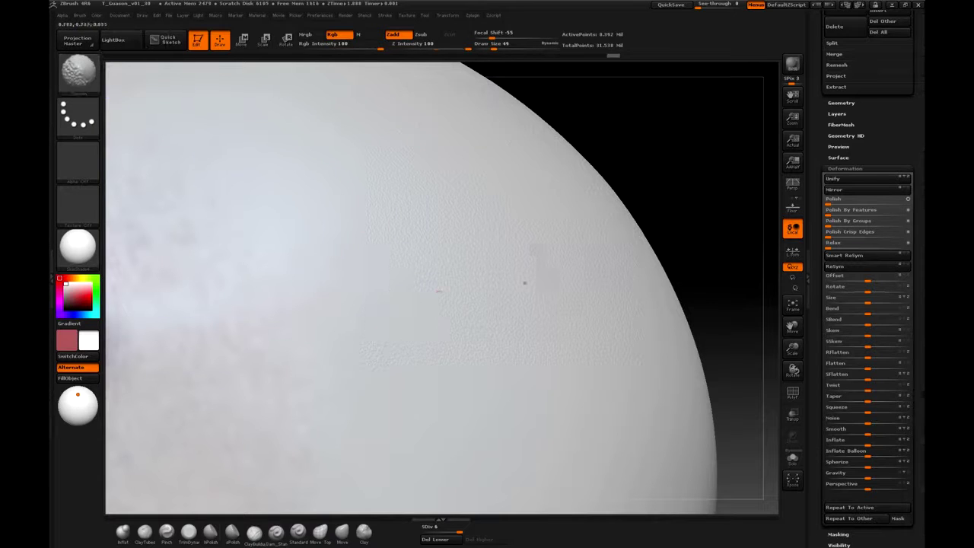
key(b)
key(h)
key(p)
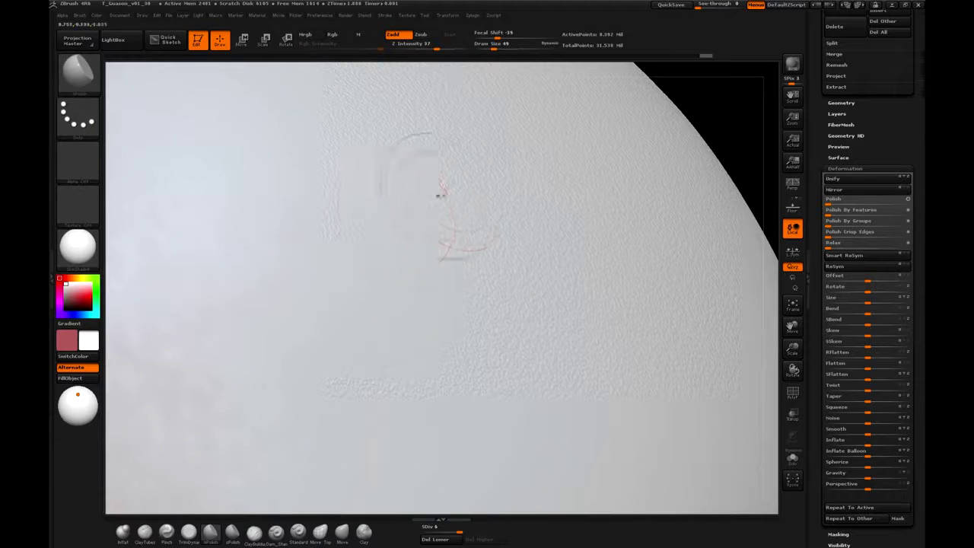
Polish the bumpy upper-skull patch, then frame and orbit the head to check it.
drag(740, 120, 697, 149)
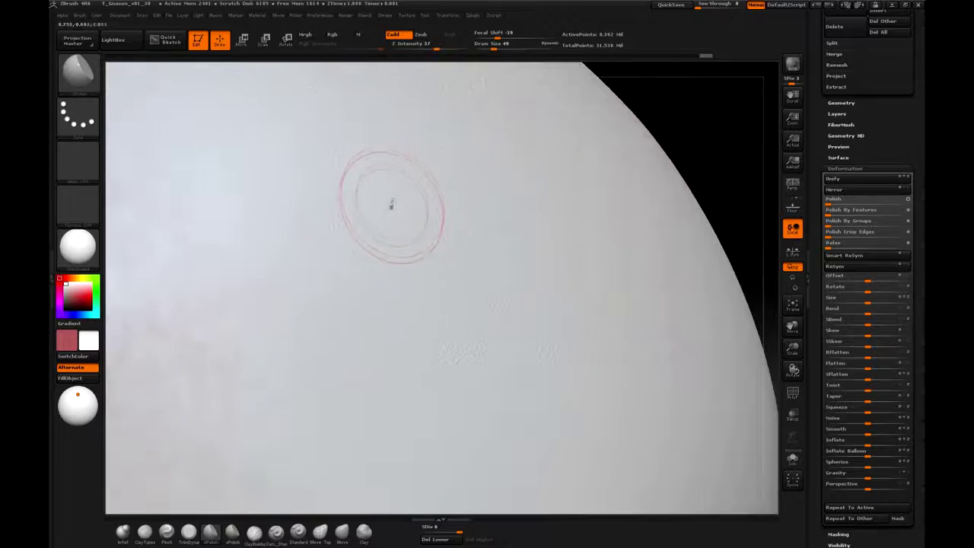
key(f)
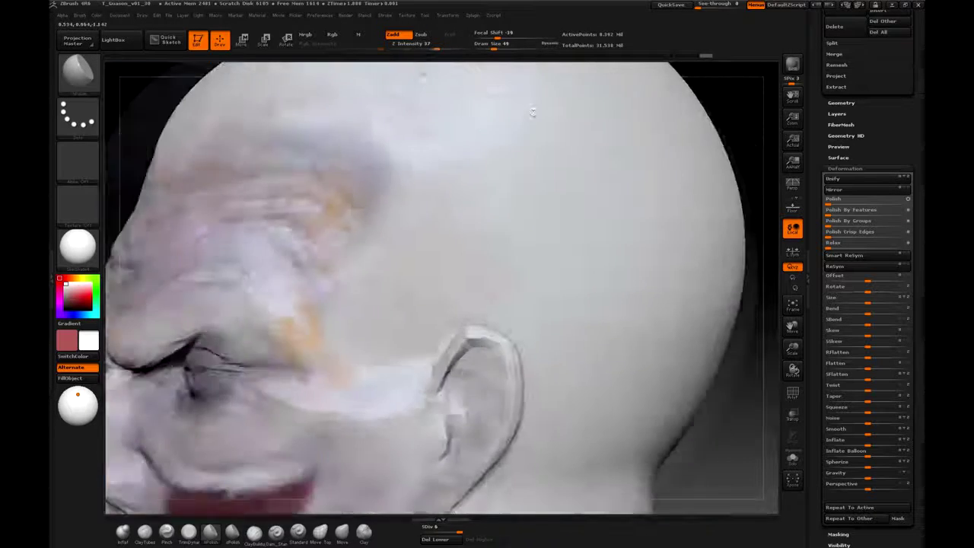
shift+drag(321, 230, 426, 232)
mouse_move(566, 225)
mouse_down()
mouse_move(611, 179)
mouse_move(879, 184)
mouse_up()
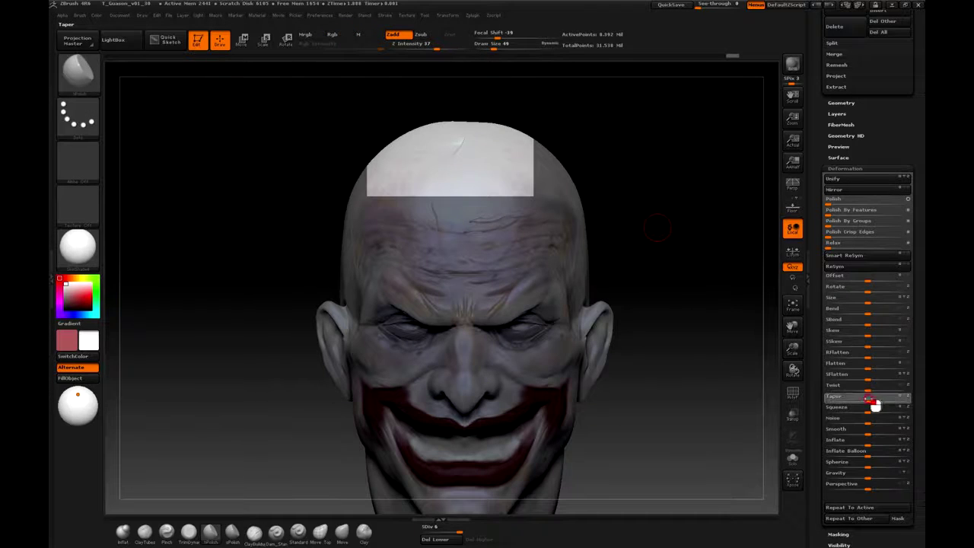
Widen the masked skull top with the Tool > Deformation > Taper slider.
drag(870, 403, 900, 397)
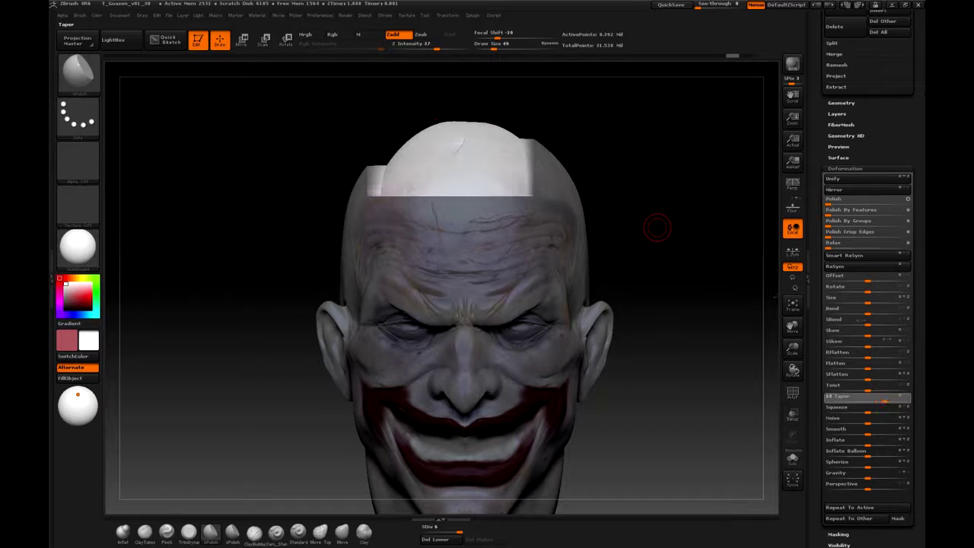
drag(884, 402, 885, 401)
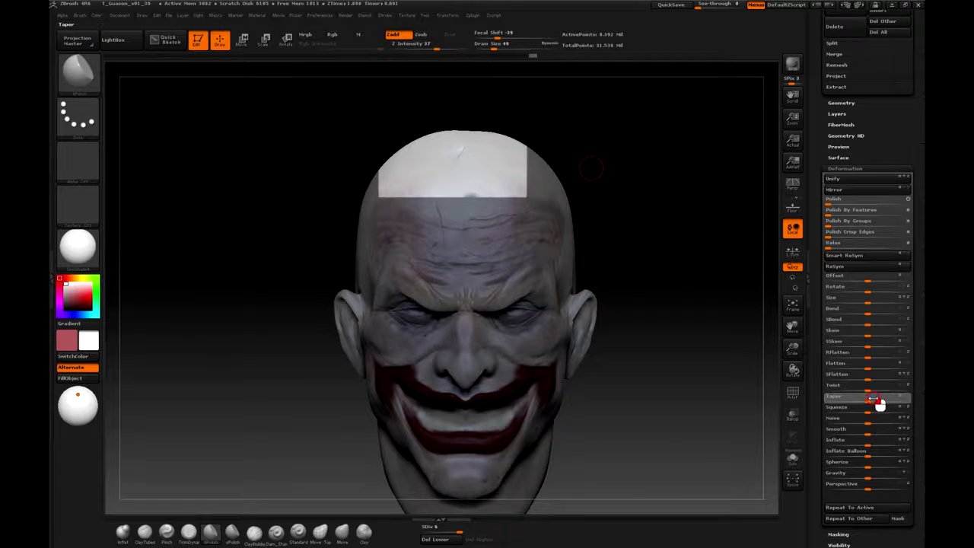
drag(877, 401, 888, 402)
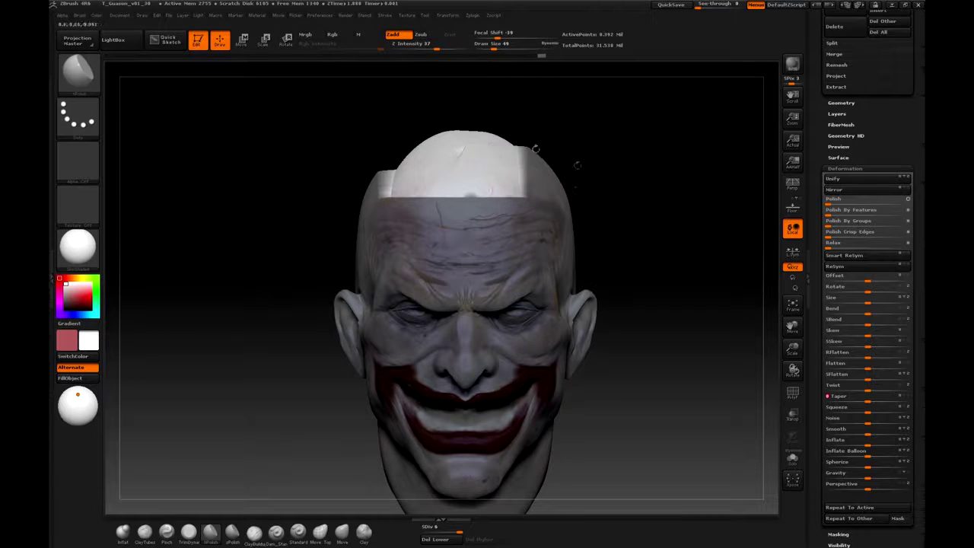
Clear the mask from the head and return it to a front view.
ctrl+click(638, 279)
drag(637, 279, 689, 344)
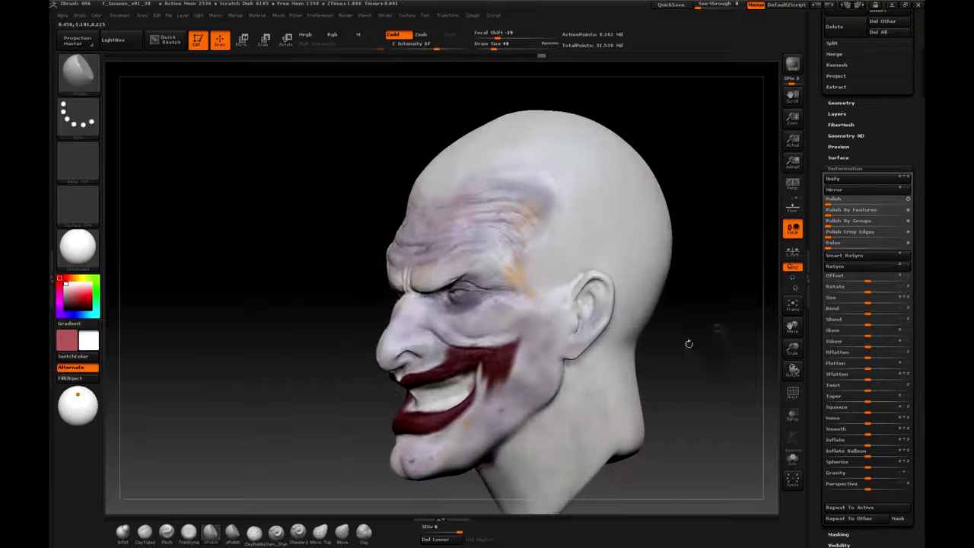
shift+drag(721, 200, 711, 216)
click(845, 168)
scroll(847, 152, up, 5)
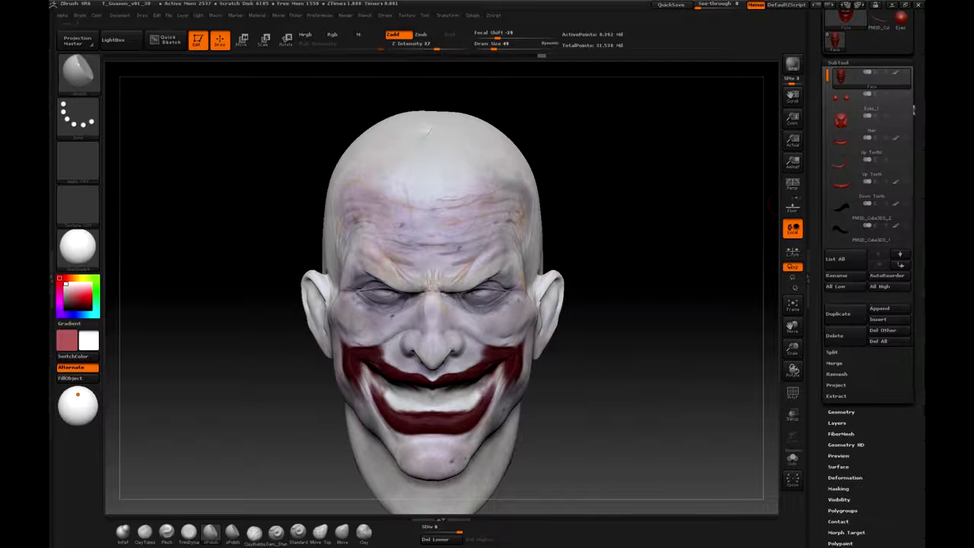
Collapse the subtool list and choose a curve carving brush set to Zsub.
click(838, 63)
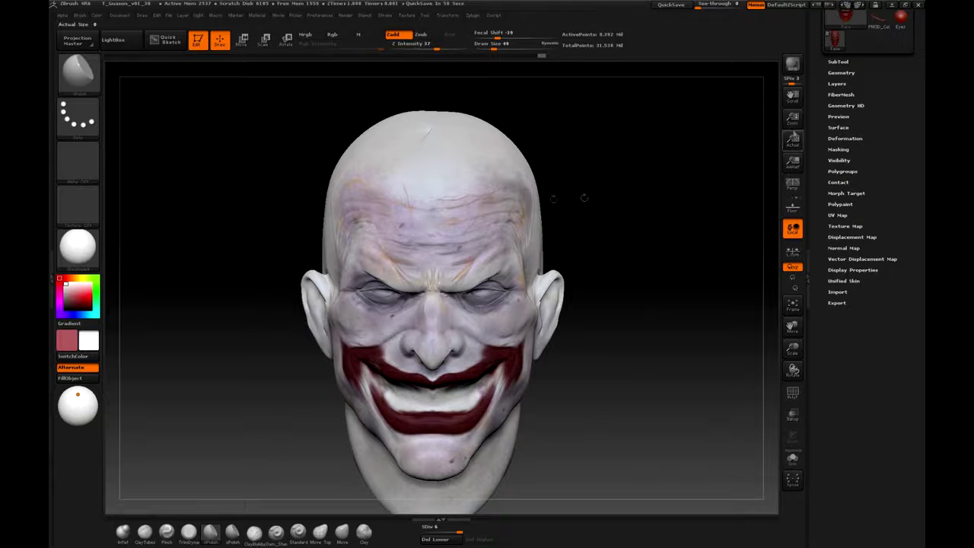
click(78, 72)
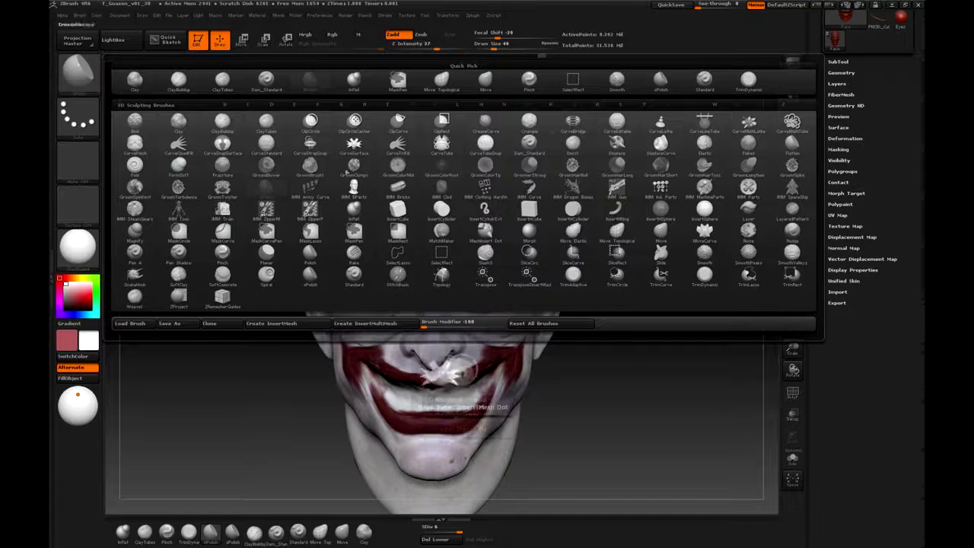
click(488, 271)
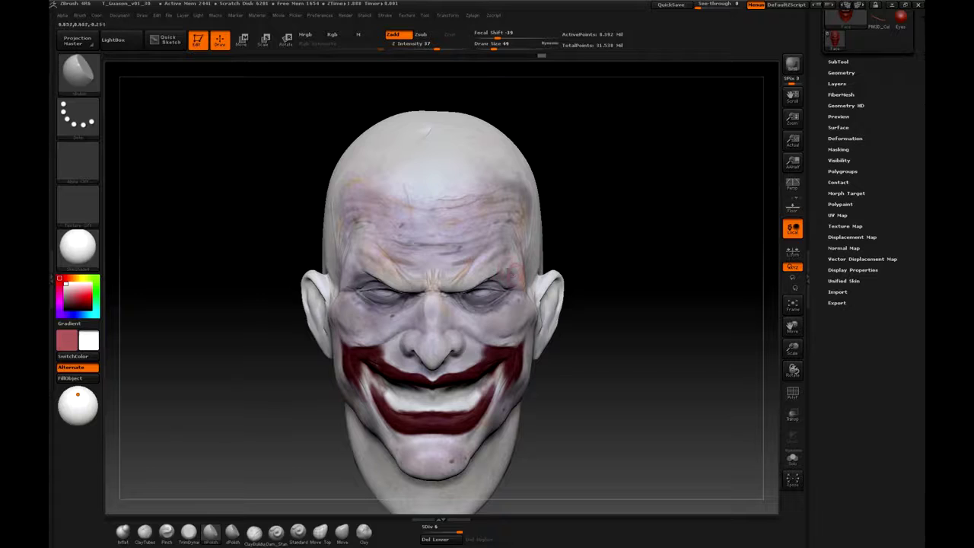
click(77, 73)
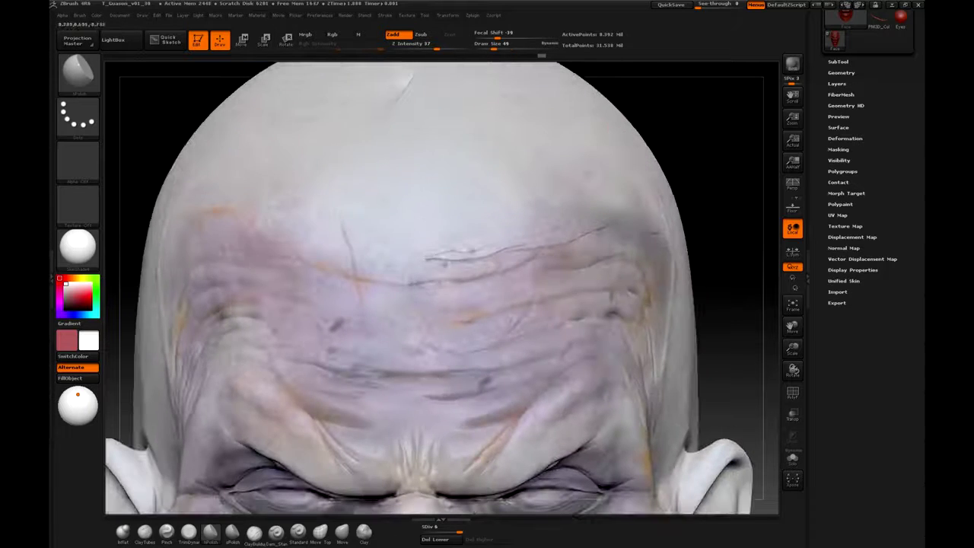
click(78, 72)
click(97, 71)
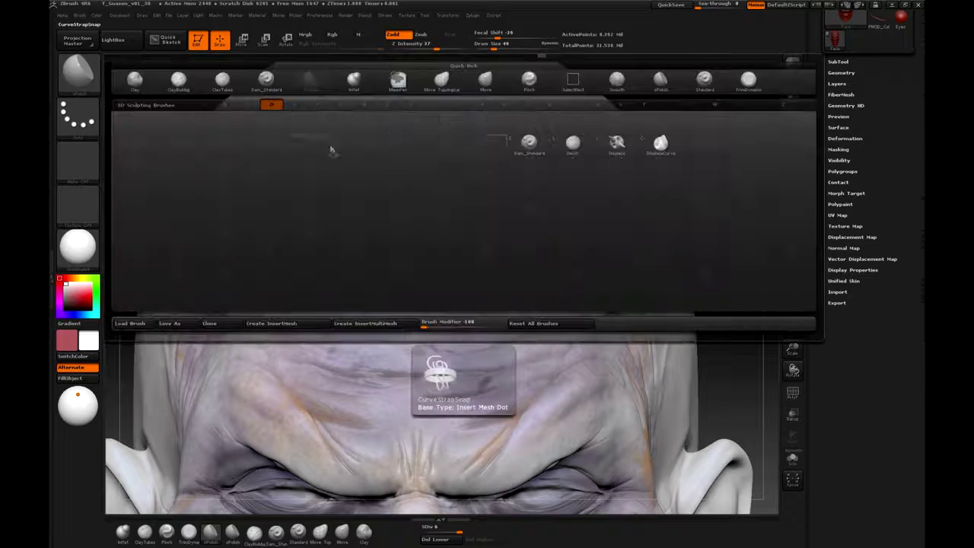
key(d)
key(s)
Carve a wrinkle groove across the forehead and sharpen it with the Pinch brush.
drag(240, 202, 369, 247)
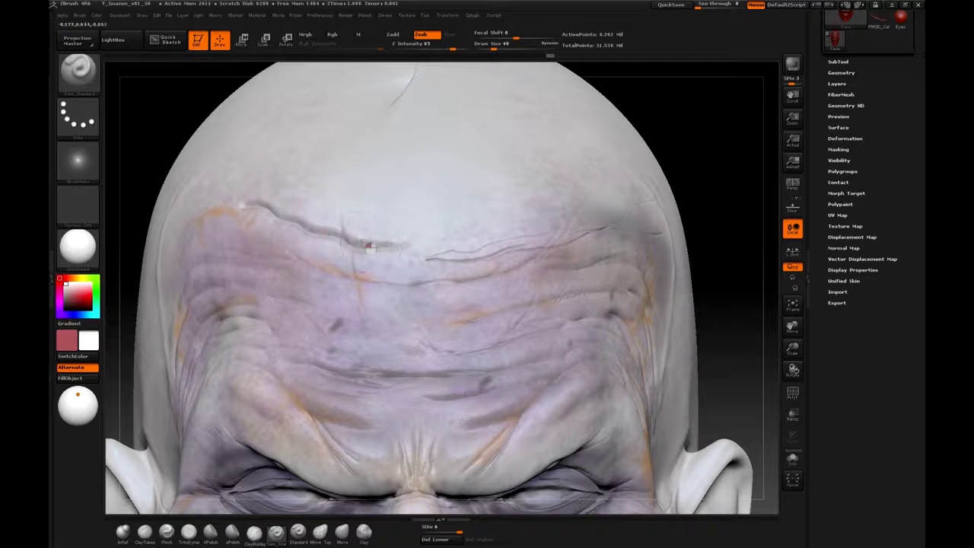
key(b)
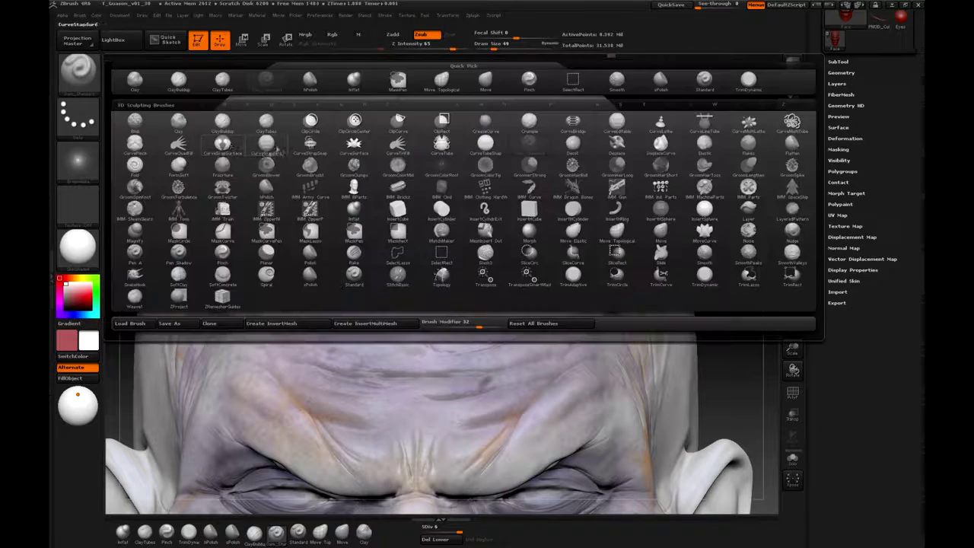
key(p)
key(i)
drag(283, 213, 371, 254)
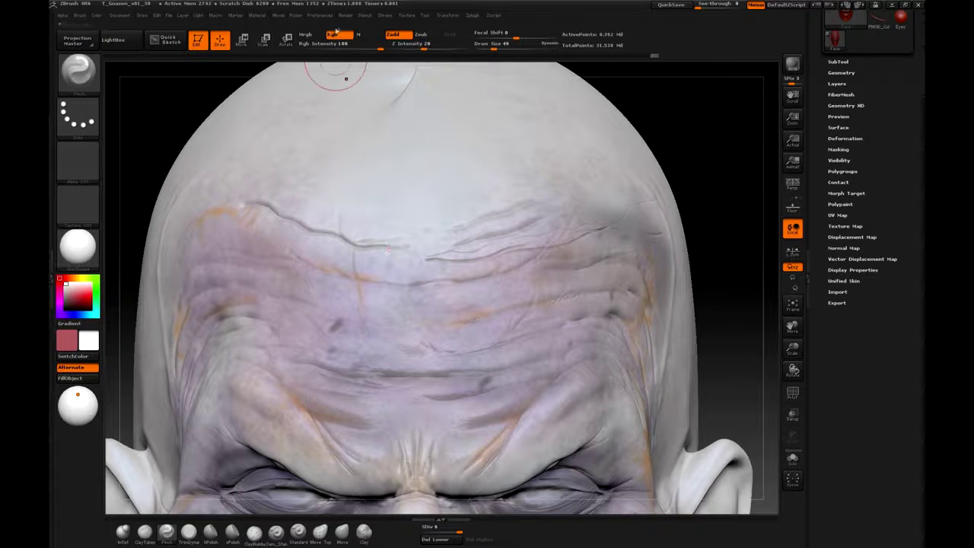
Adjust brush size and intensity, then extend the crease onto the skull top.
key(s)
key(u)
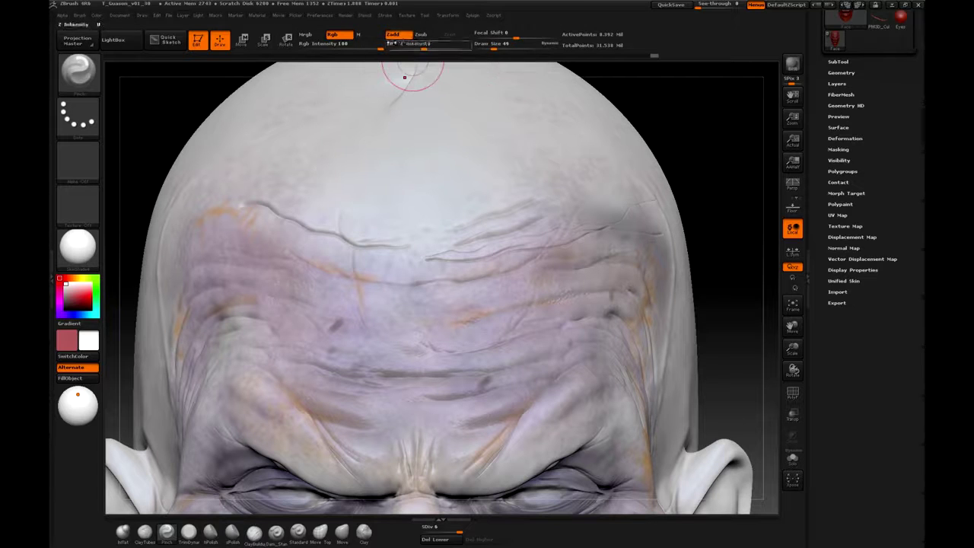
drag(404, 77, 415, 68)
Switch to another brush with colour off at Z Intensity 10 and orbit to view the top.
click(79, 88)
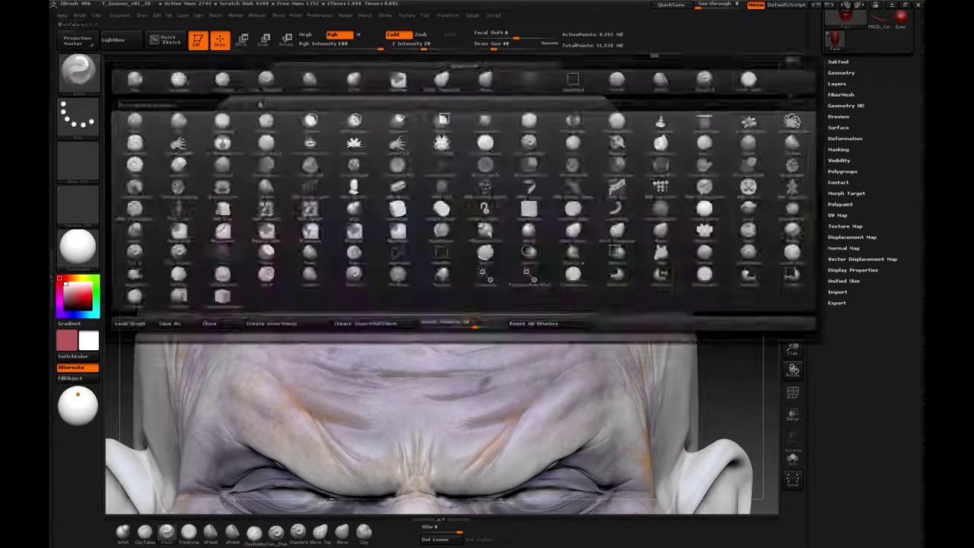
click(134, 78)
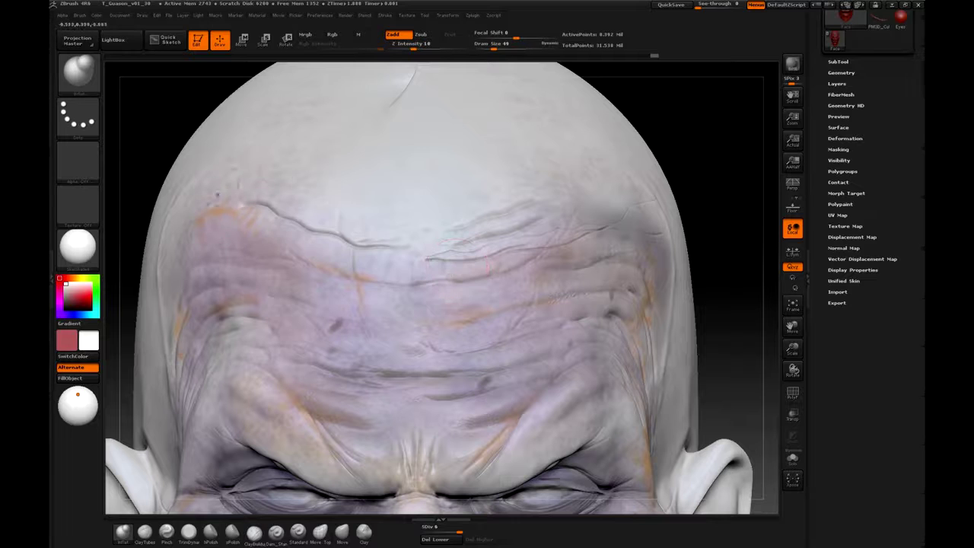
drag(396, 248, 244, 136)
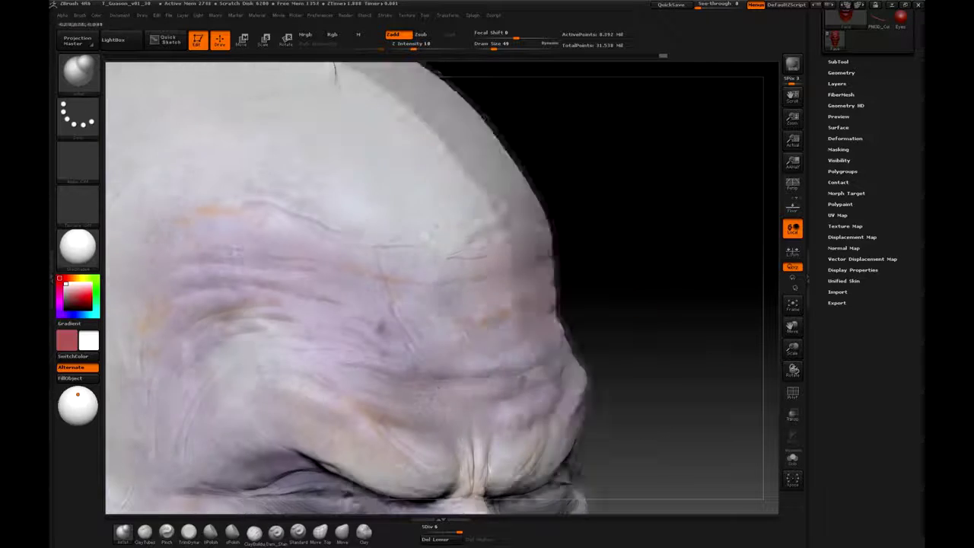